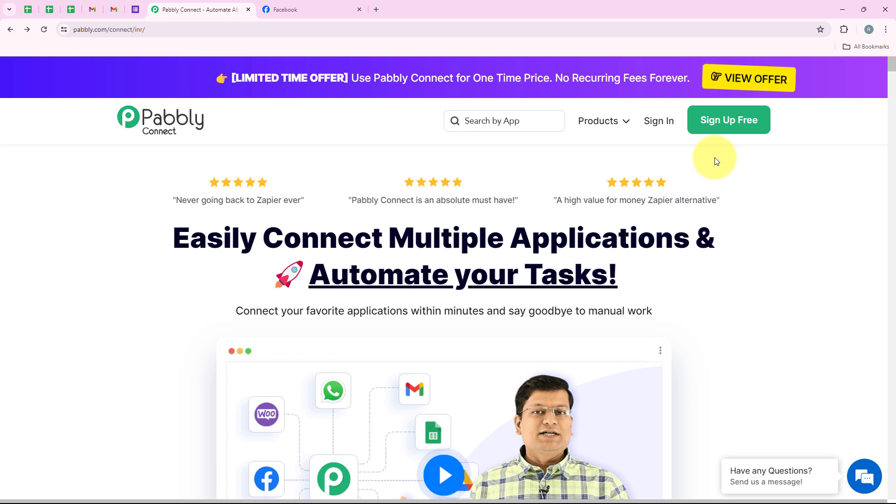
# - Sign in to the Pabbly account to reach the All Pabbly Apps page
pyautogui.click(666, 131)
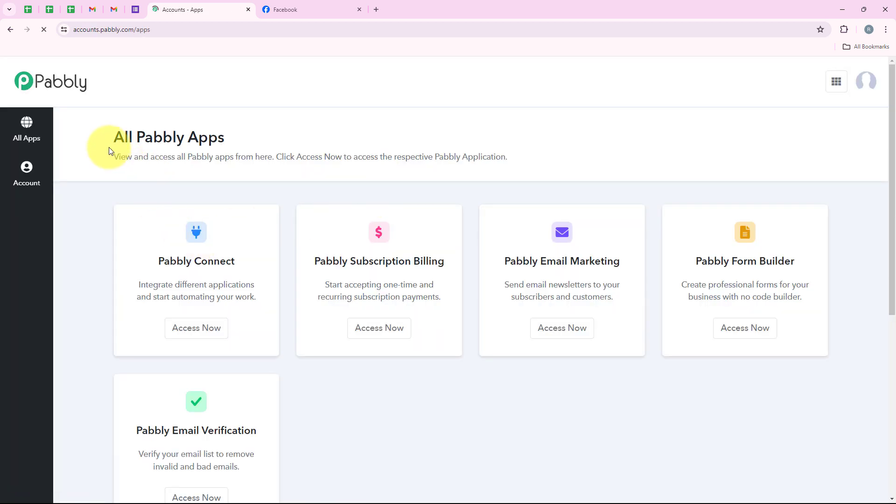
pyautogui.moveTo(108, 147); pyautogui.dragTo(226, 132)
pyautogui.click(236, 148)
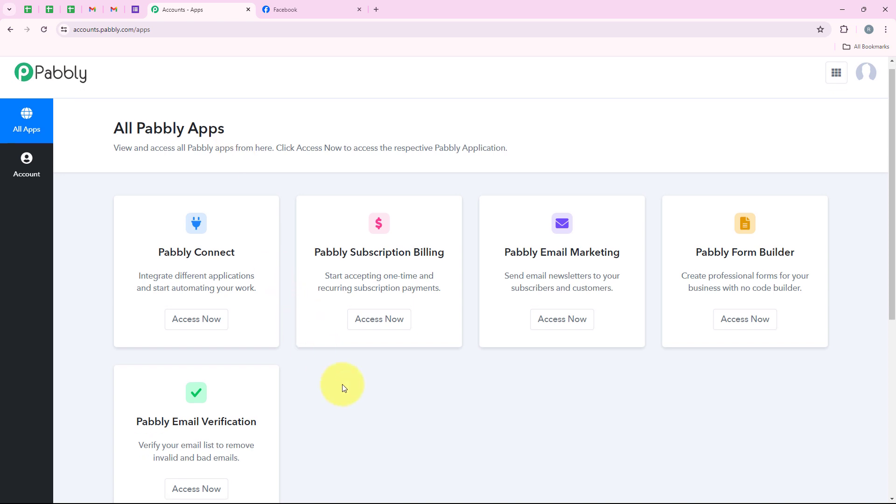
pyautogui.scroll(-1, 344, 388)
pyautogui.scroll(1, 359, 403)
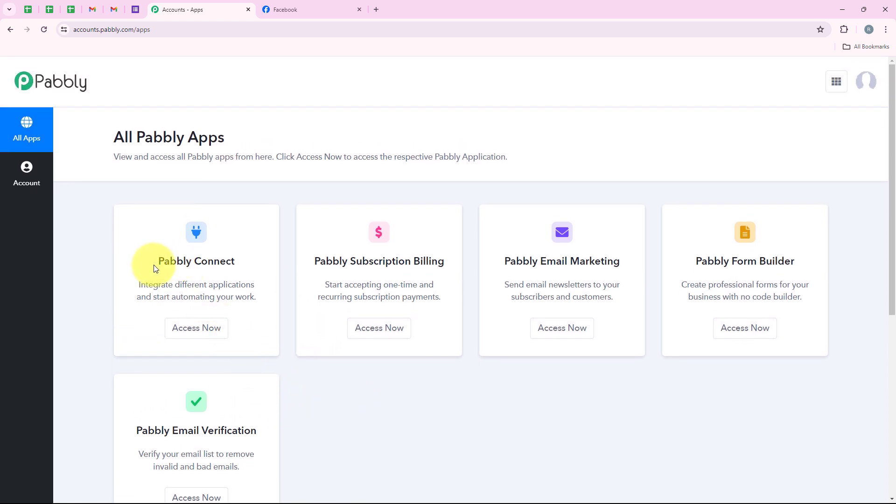
# - Launch Pabbly Connect from the apps list to reach its Dashboard
pyautogui.moveTo(156, 268); pyautogui.dragTo(236, 262)
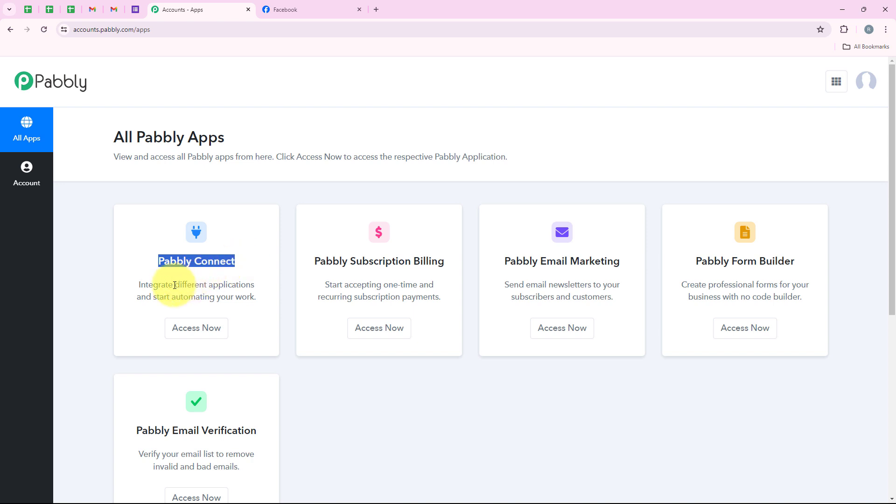
pyautogui.moveTo(175, 286); pyautogui.dragTo(266, 286)
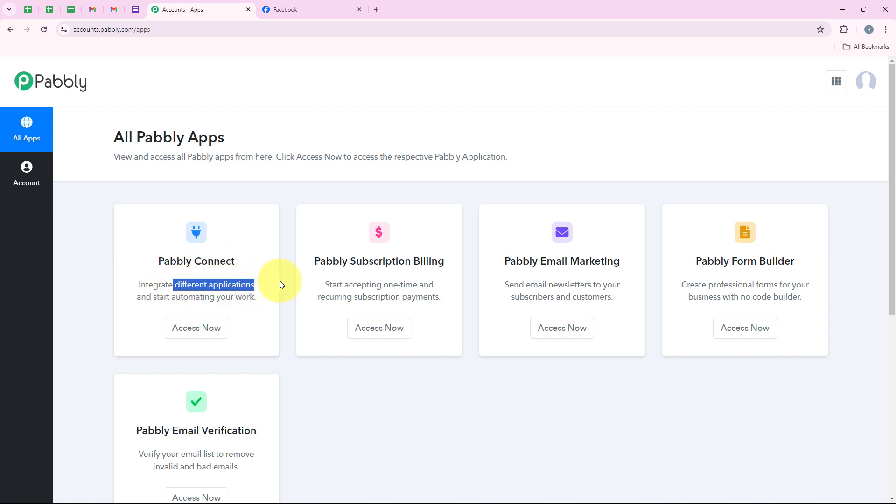
pyautogui.click(205, 326)
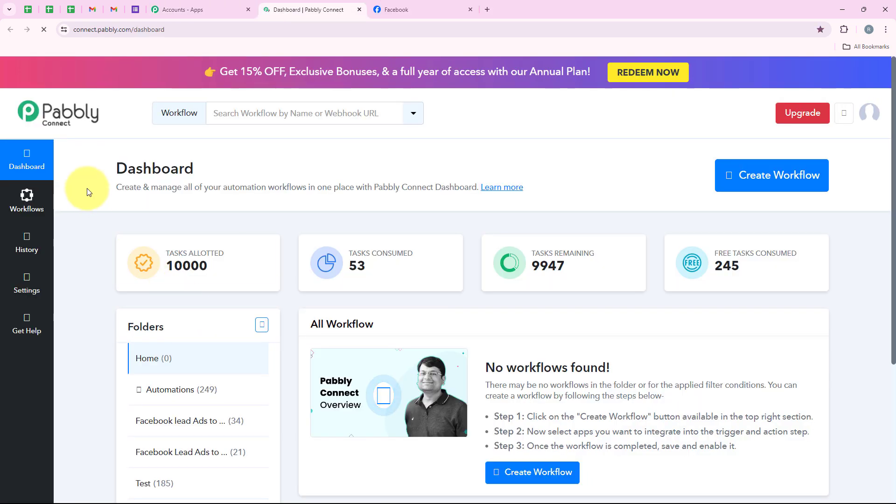
pyautogui.doubleClick(203, 165)
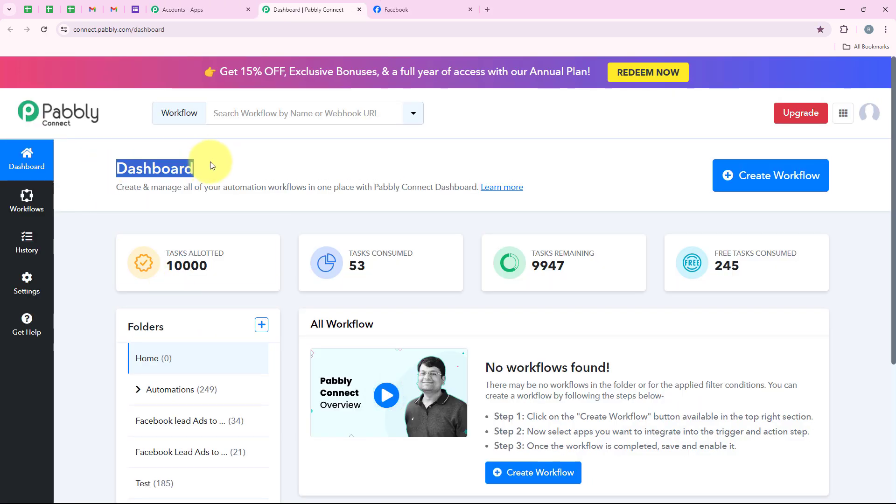
pyautogui.click(211, 165)
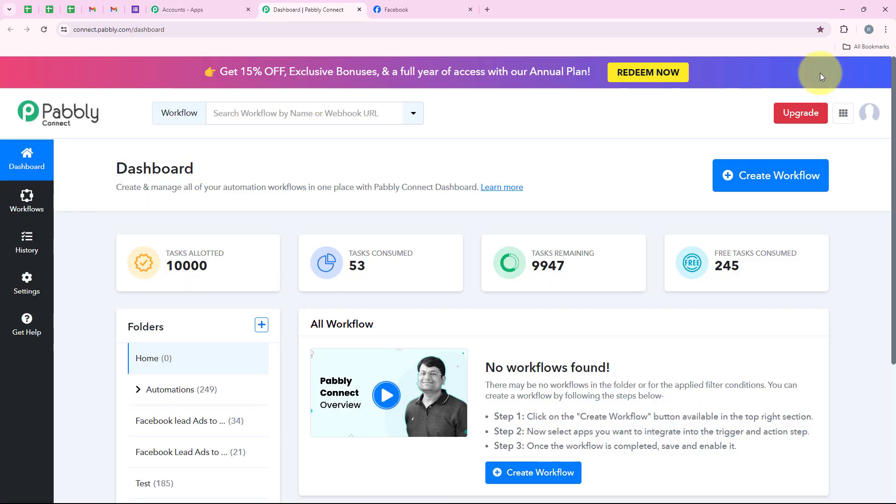
# - Create a workflow in the Automations folder, pasting the name 'How to Send Automated Emails to Real Estate Facebook Leads'
pyautogui.click(782, 178)
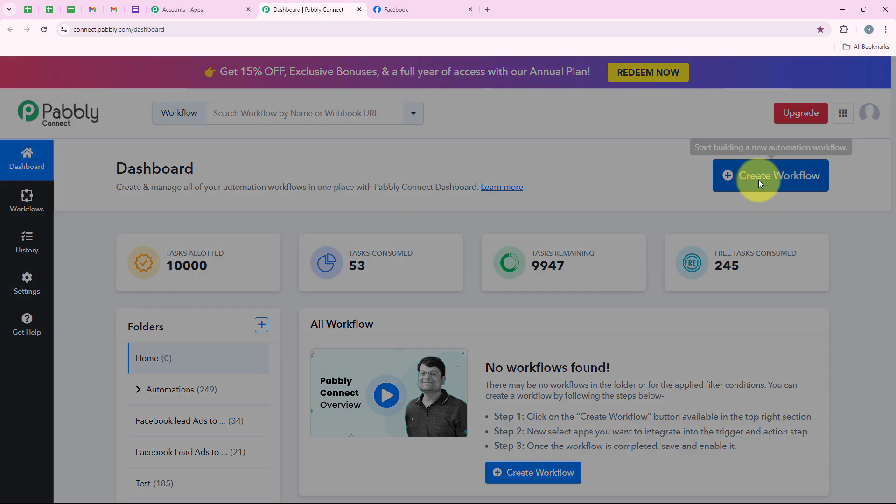
pyautogui.moveTo(382, 230); pyautogui.dragTo(309, 230)
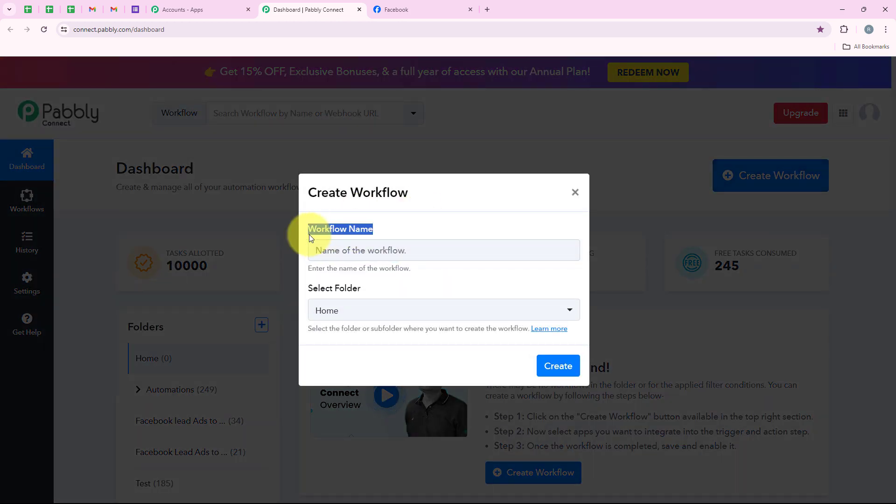
pyautogui.doubleClick(351, 287)
pyautogui.moveTo(351, 288); pyautogui.dragTo(390, 293)
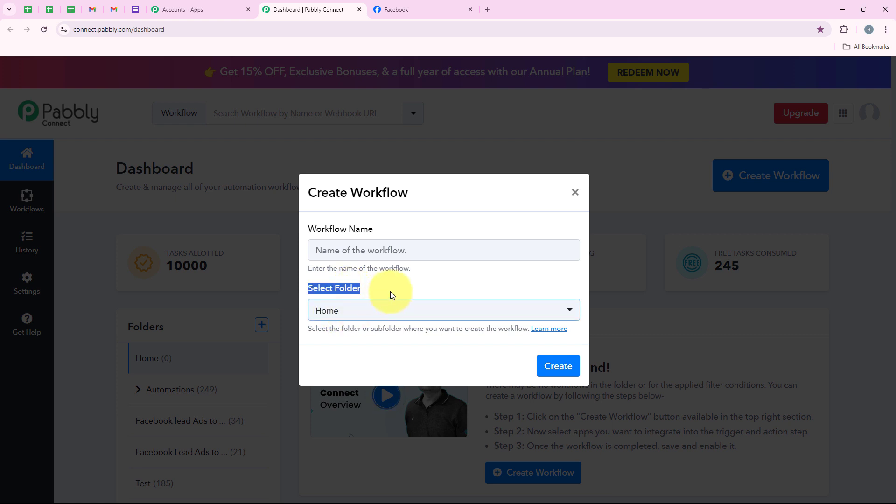
pyautogui.click(411, 297)
pyautogui.click(412, 303)
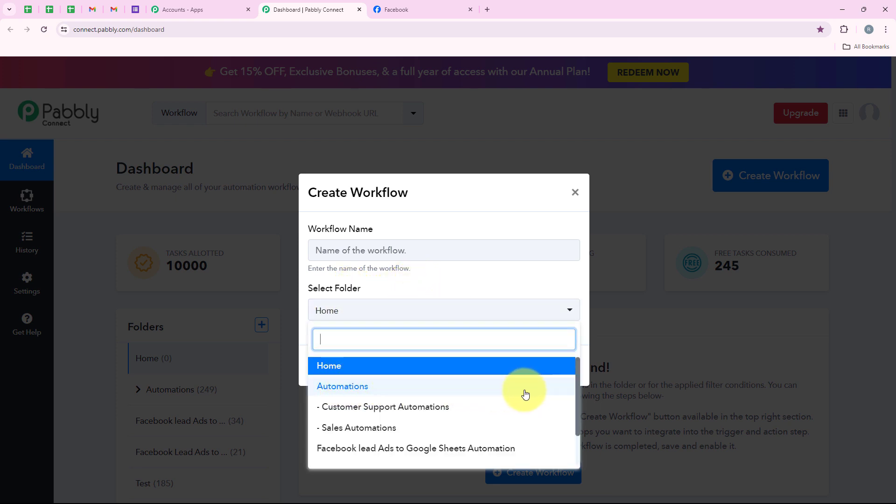
pyautogui.click(505, 393)
pyautogui.click(424, 256)
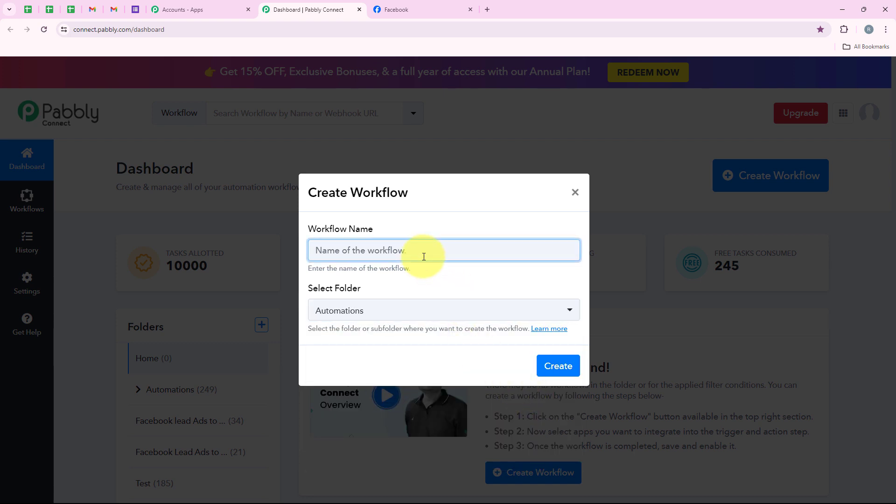
pyautogui.write('How to Send Automated Emails to Real Estate Facebook Leads')
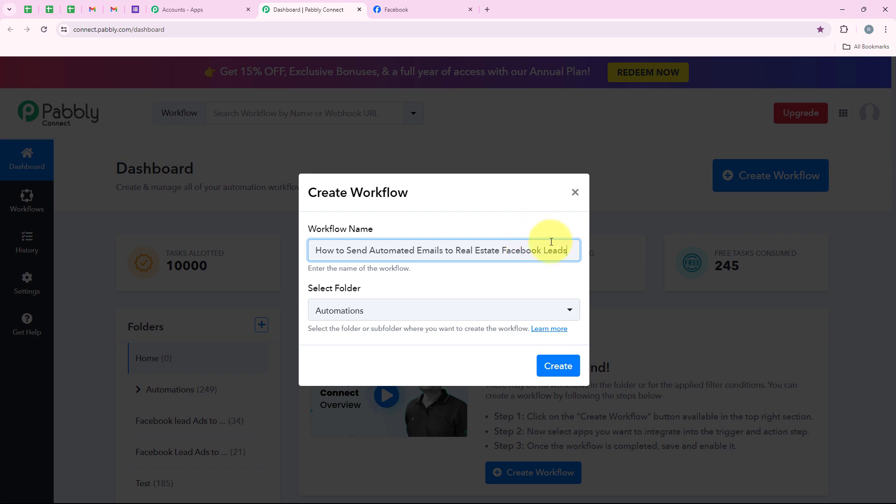
pyautogui.click(563, 367)
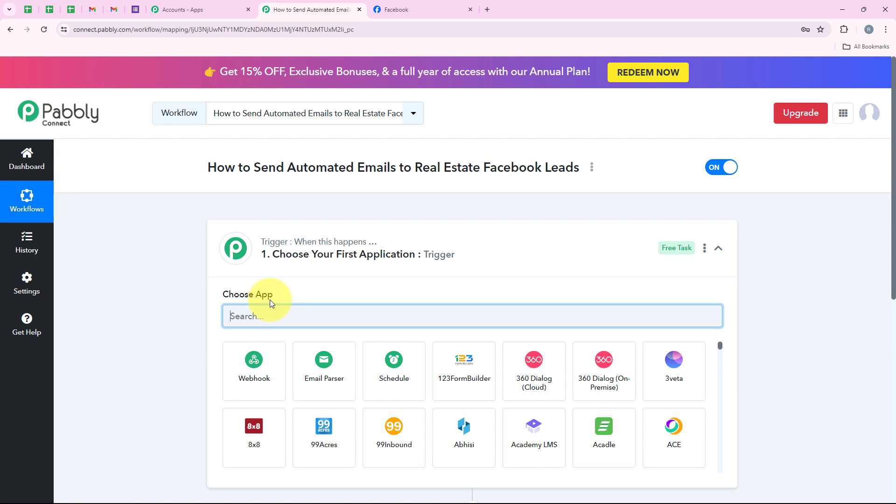
# - Search 'Facebook Le' in Choose App and select Facebook Lead Ads as the trigger app
pyautogui.click(480, 254)
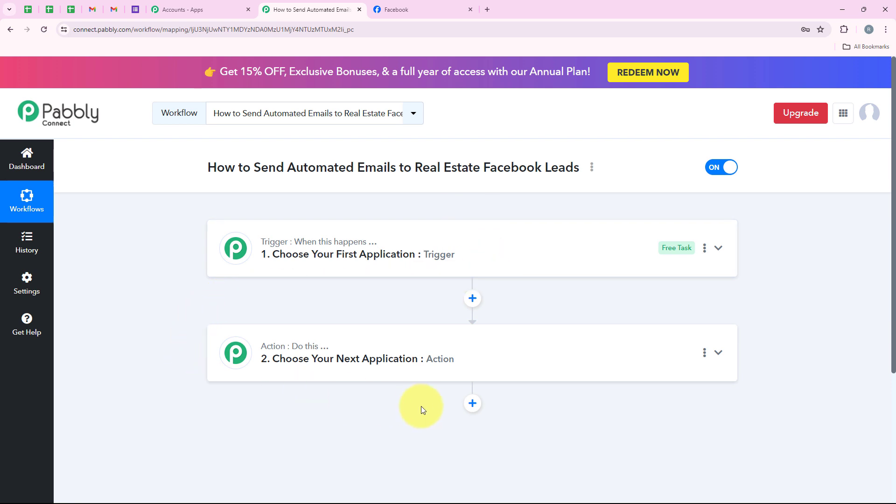
pyautogui.click(306, 264)
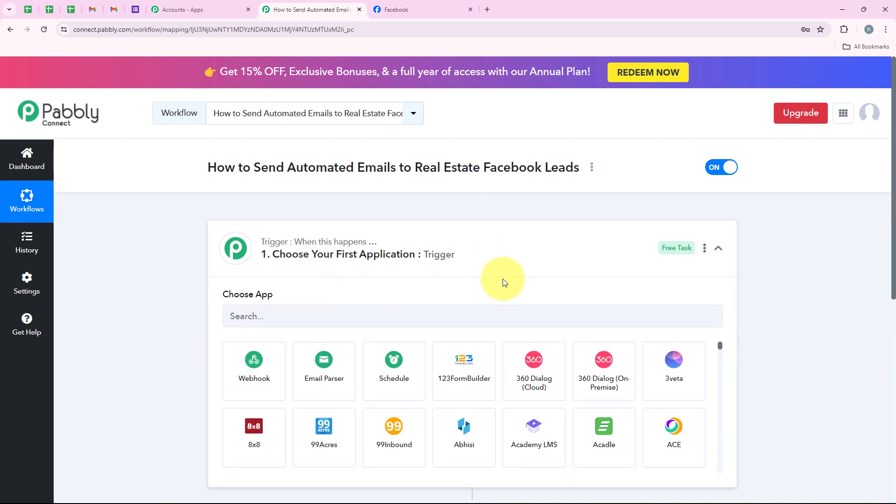
pyautogui.click(255, 315)
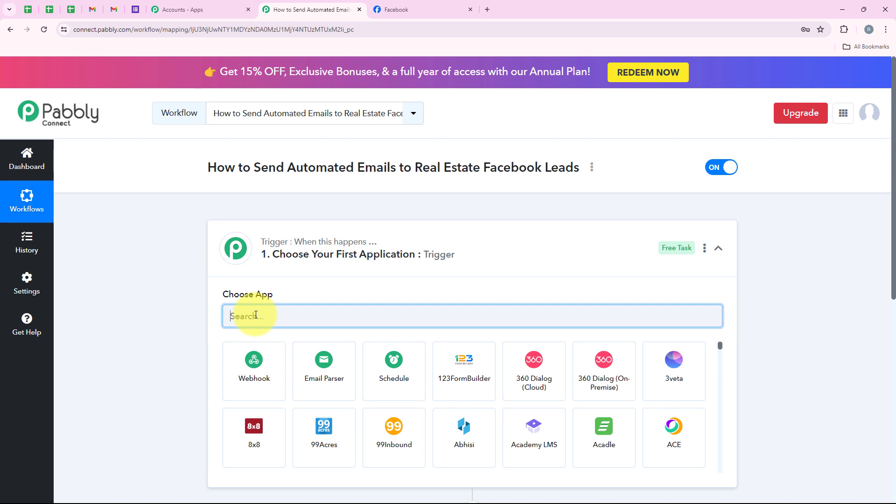
pyautogui.write('Facebook')
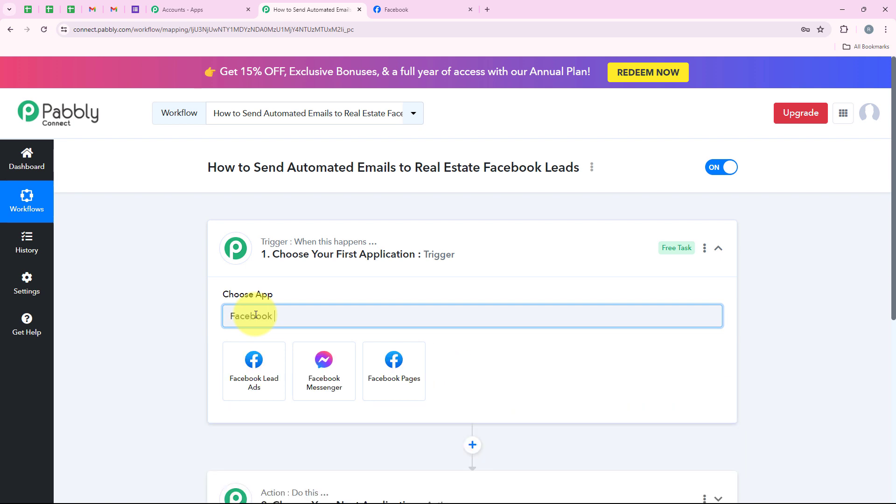
pyautogui.write(' Lead Ads')
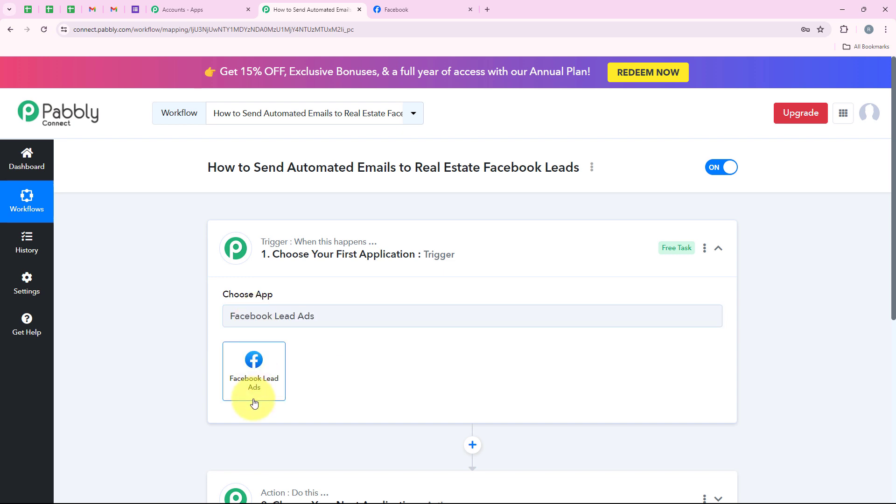
pyautogui.click(252, 394)
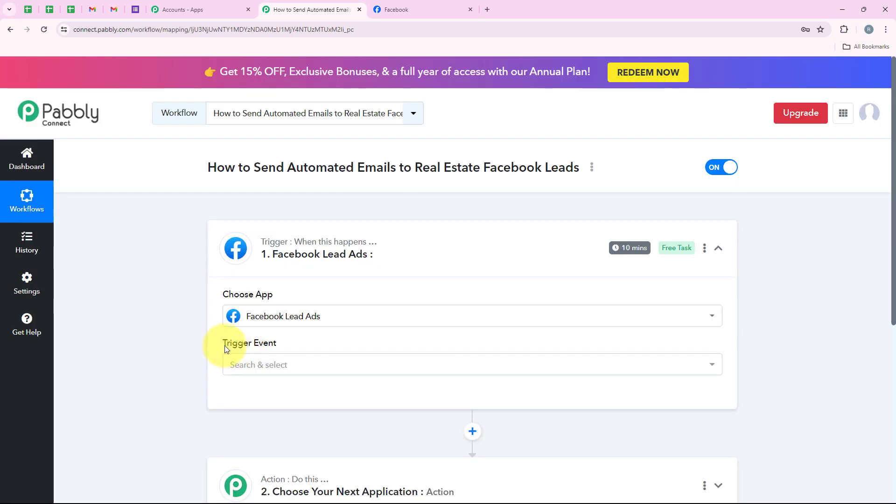
pyautogui.moveTo(220, 341); pyautogui.dragTo(320, 344)
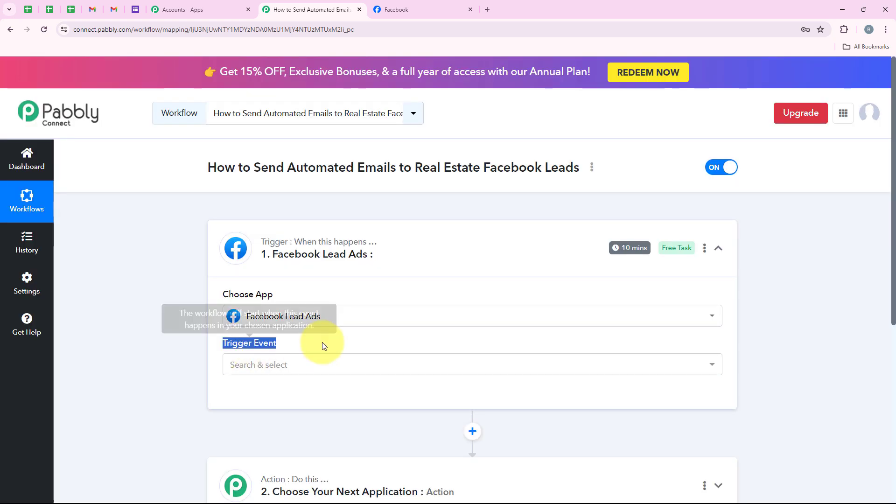
# - Choose New Lead (Instant) as the trigger event and start connecting the account
pyautogui.click(321, 371)
pyautogui.scroll(-2, 386, 362)
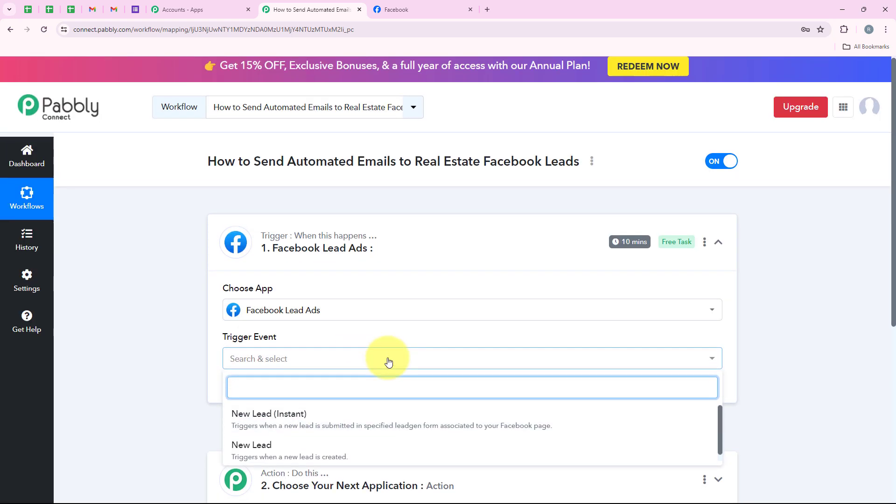
pyautogui.click(243, 329)
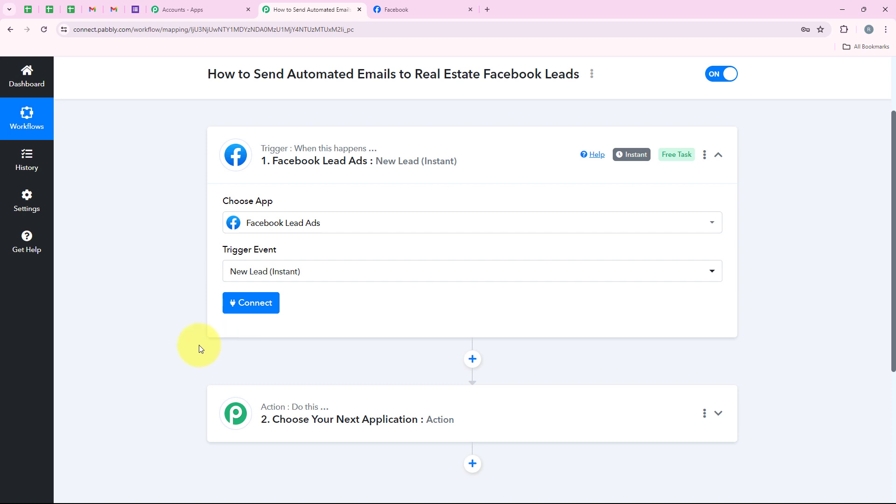
pyautogui.click(265, 317)
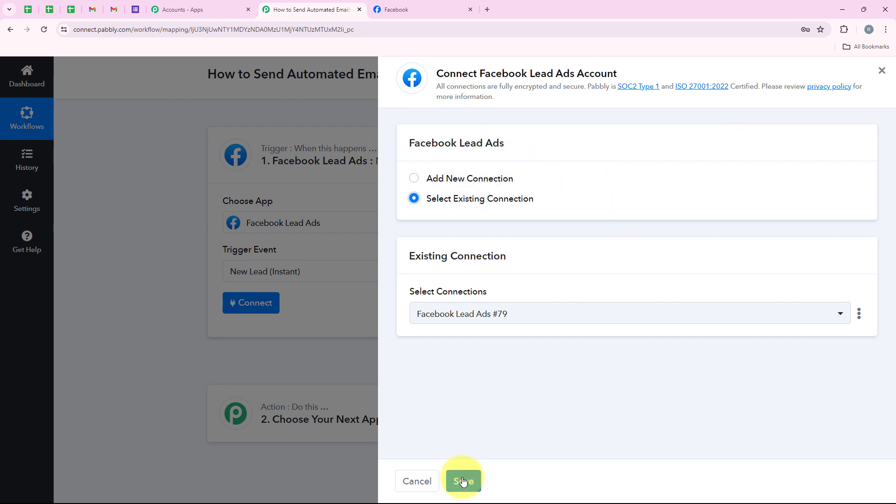
# - Add a new Facebook Lead Ads connection and approve it in the Facebook popup
pyautogui.click(508, 180)
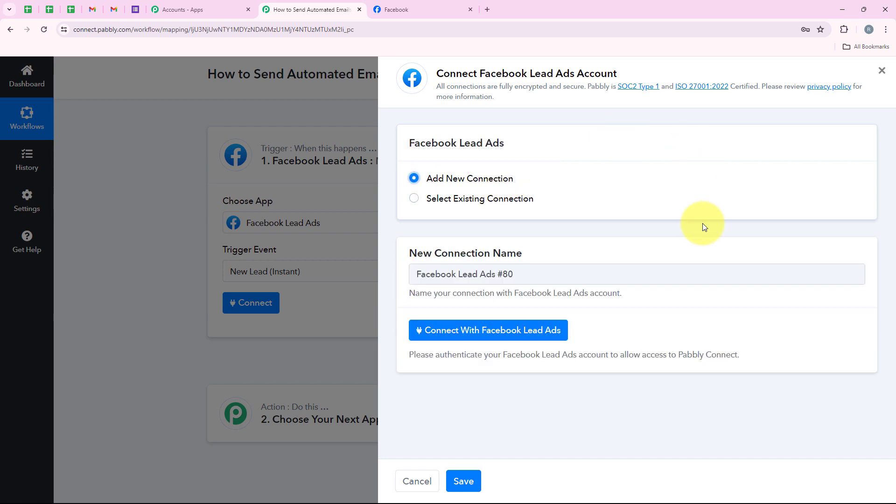
pyautogui.click(502, 342)
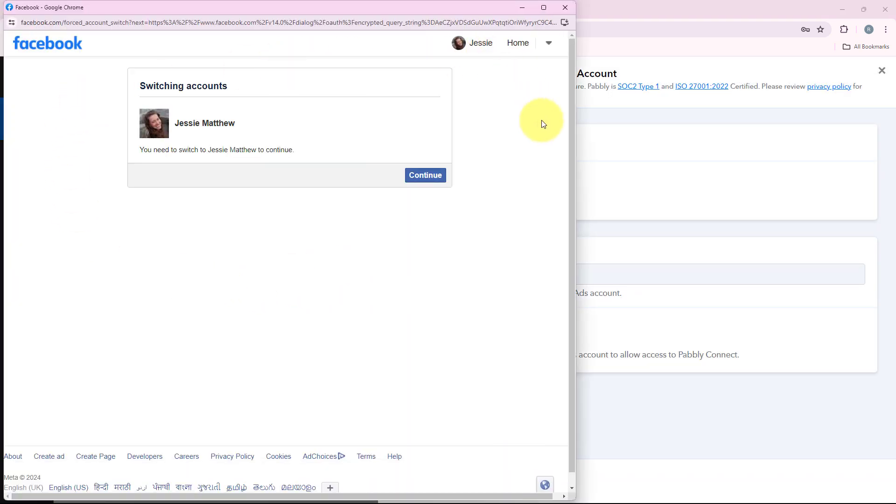
pyautogui.click(424, 187)
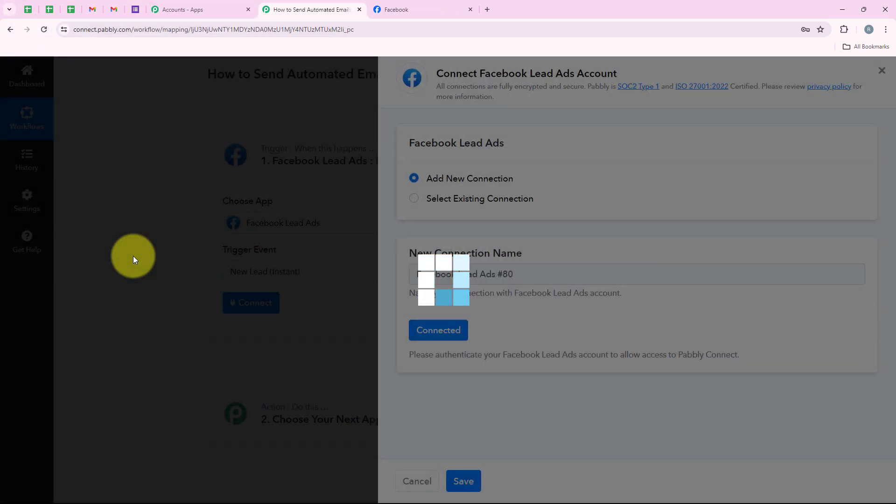
pyautogui.scroll(-2, 452, 234)
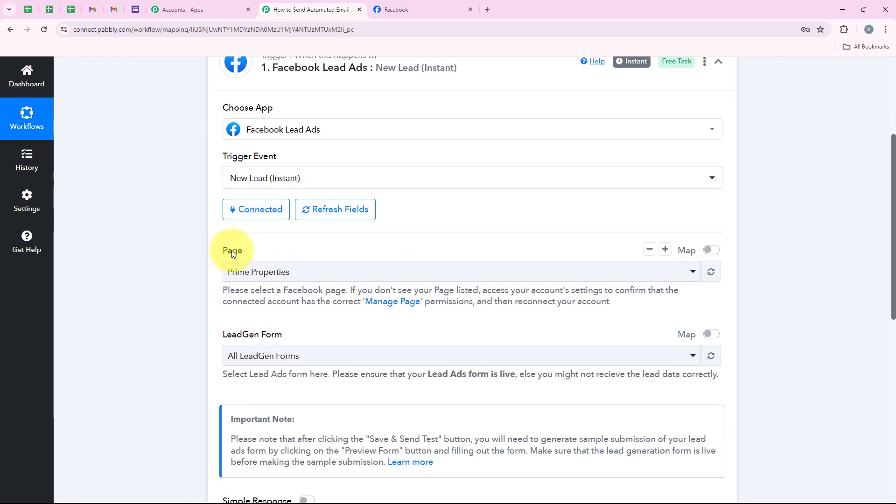
# - Check the Prime Properties page name in the Facebook tab
pyautogui.click(423, 10)
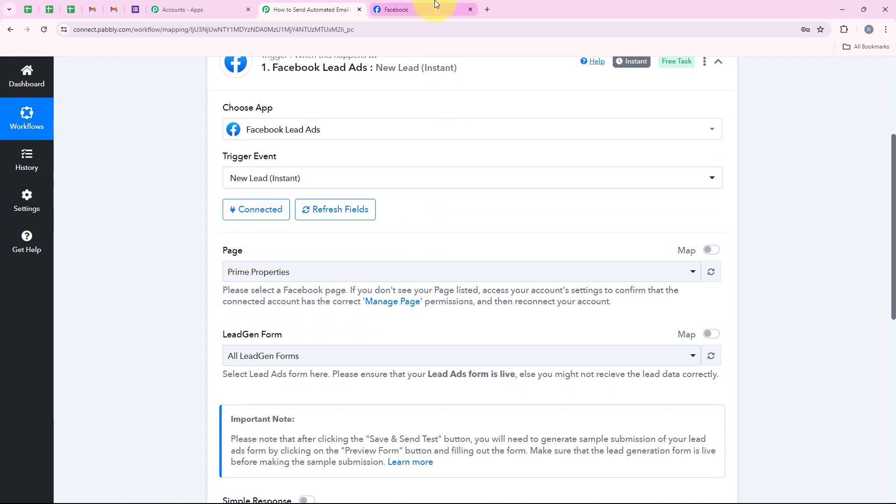
pyautogui.moveTo(359, 351); pyautogui.dragTo(534, 352)
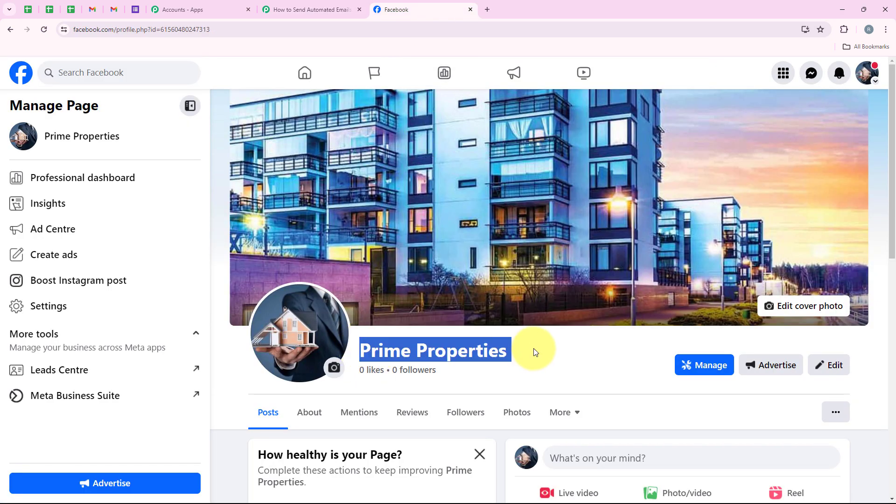
pyautogui.click(308, 9)
# - Select the Prime Properties page and the Contact Form lead form in the trigger
pyautogui.click(236, 274)
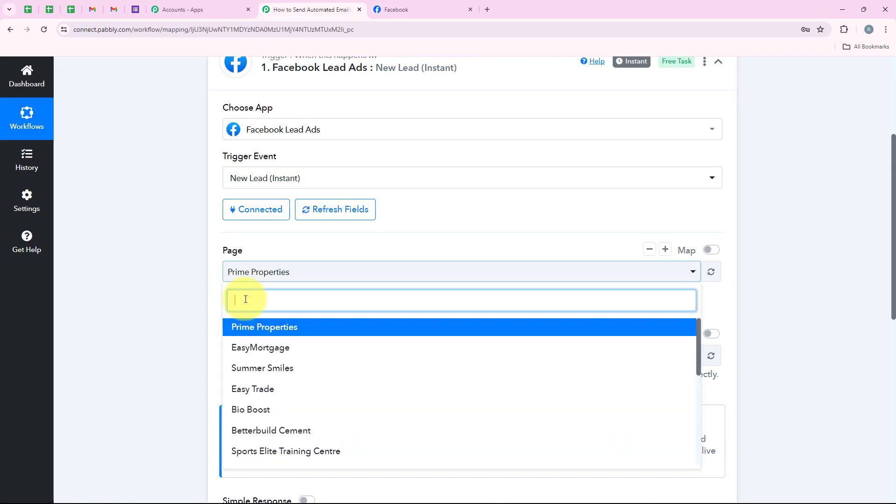
pyautogui.click(319, 333)
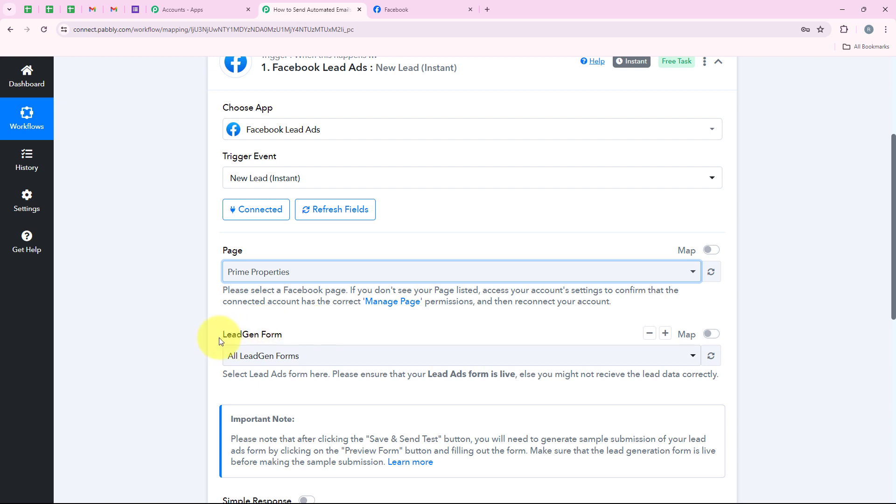
pyautogui.moveTo(219, 341); pyautogui.dragTo(304, 337)
pyautogui.scroll(-2, 322, 327)
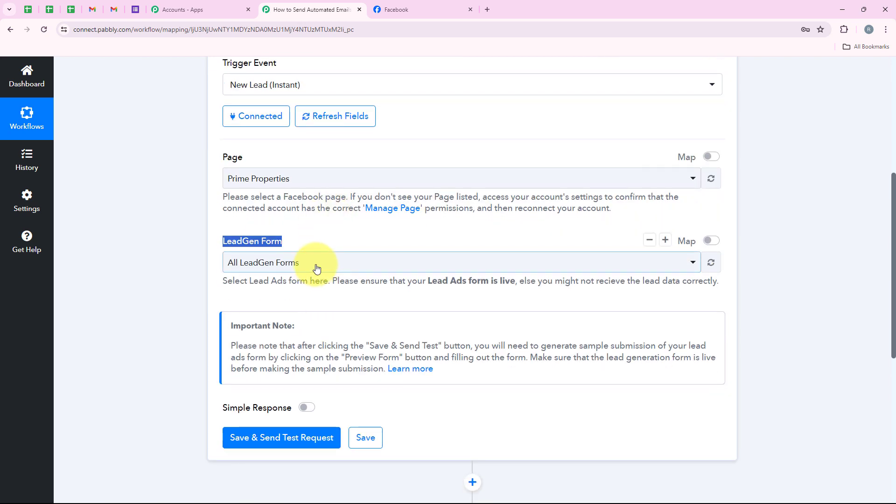
pyautogui.click(317, 264)
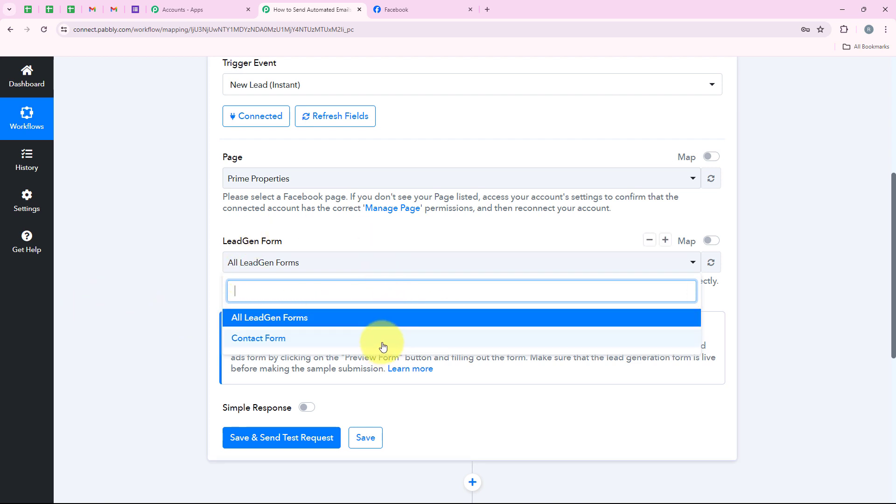
pyautogui.click(381, 344)
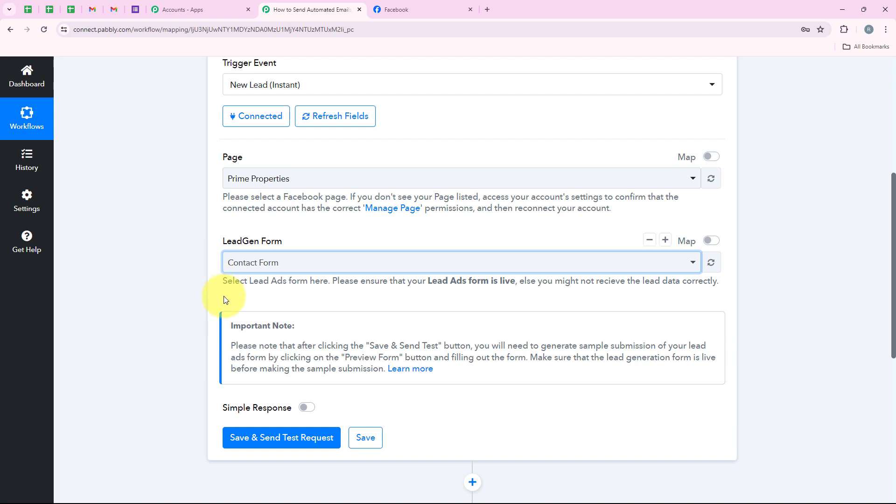
# - Save the trigger with Save & Send Test Request, then open a new browser tab
pyautogui.click(276, 438)
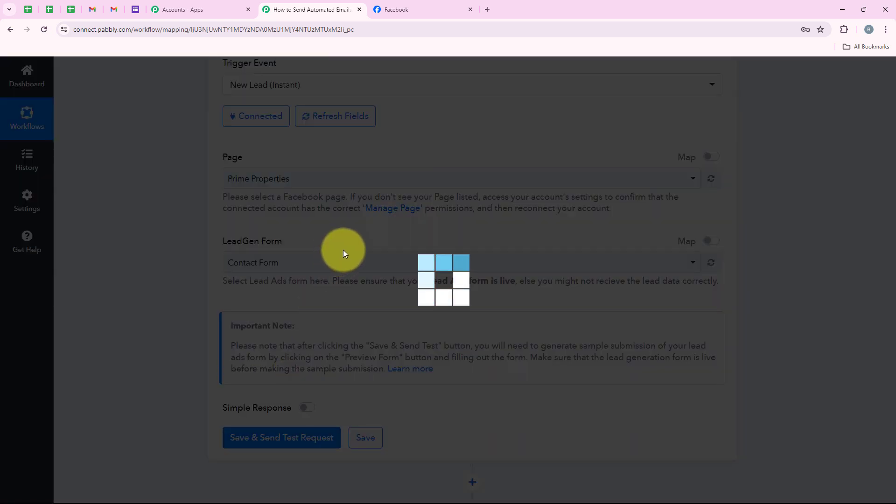
pyautogui.scroll(-4, 343, 251)
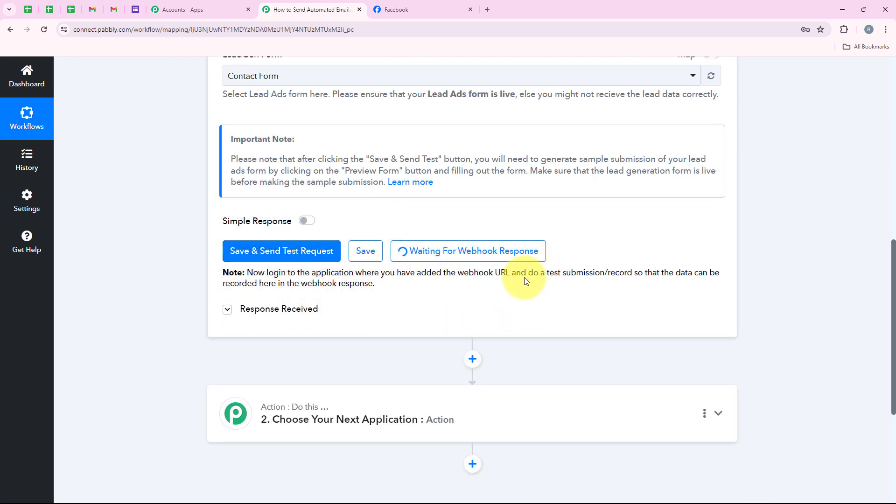
pyautogui.moveTo(526, 273); pyautogui.dragTo(632, 270)
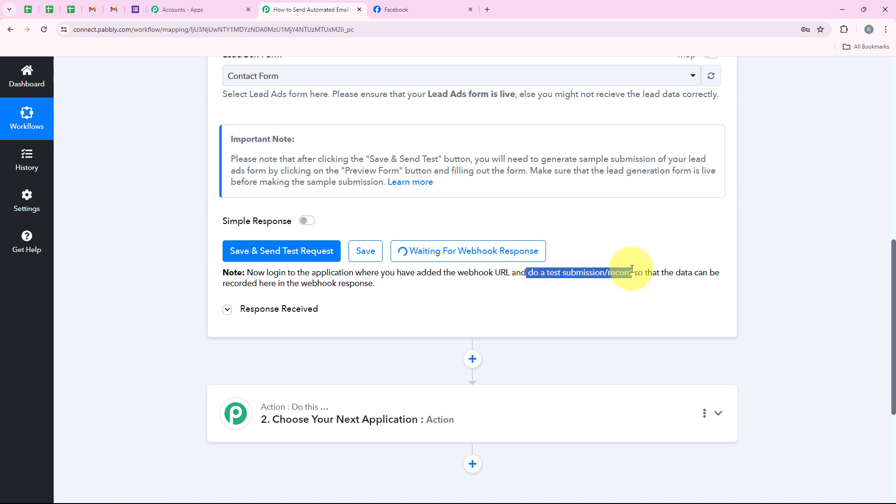
pyautogui.click(581, 255)
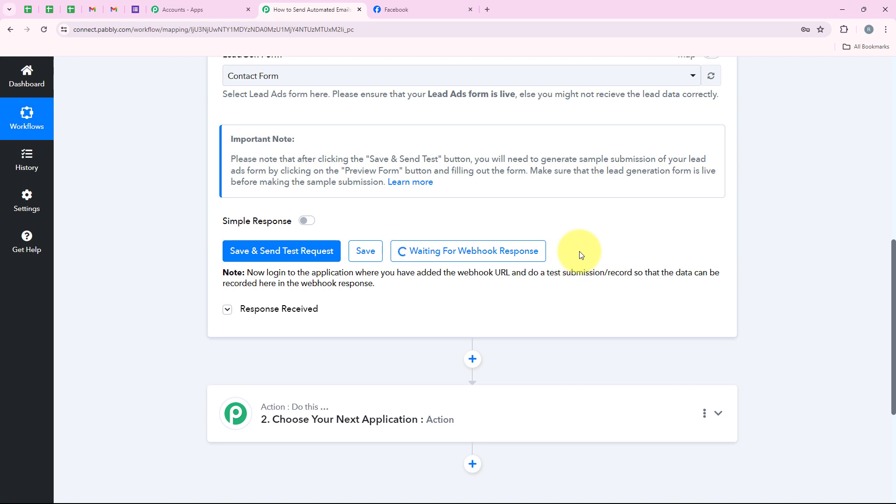
pyautogui.click(488, 9)
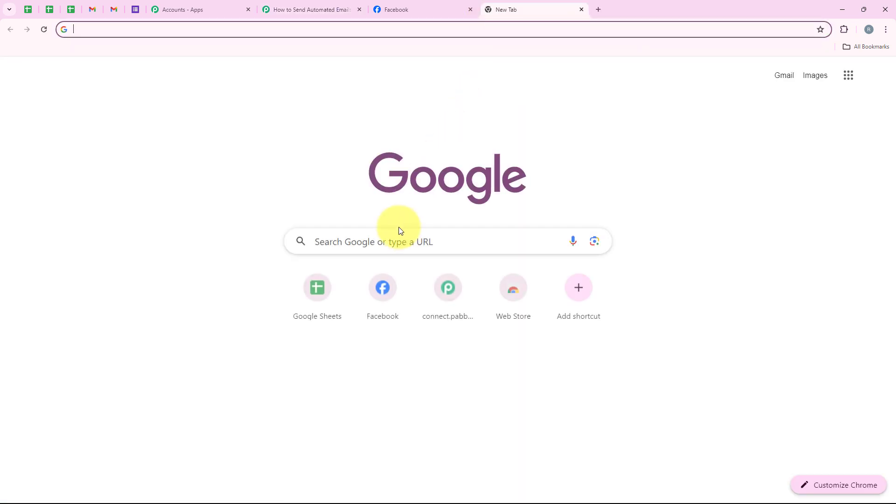
# - Search Google for 'meta for developers' and open the Meta for Developers site
pyautogui.click(400, 230)
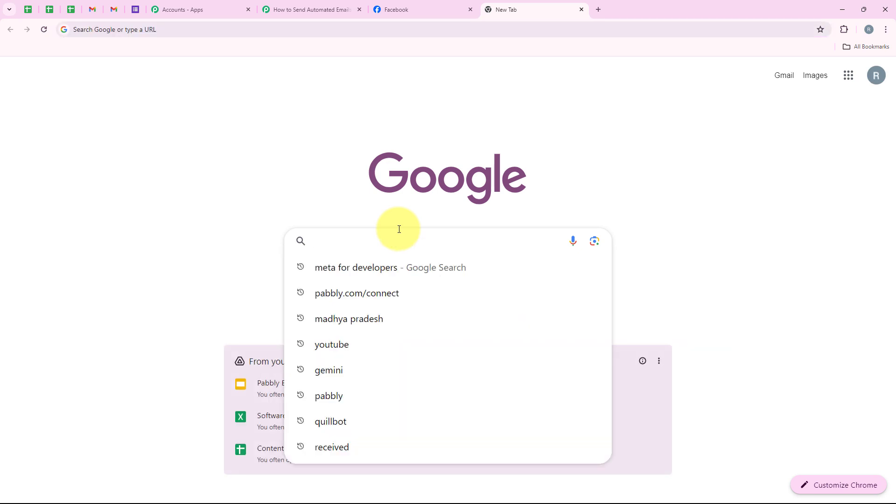
pyautogui.write('Met')
pyautogui.press('Right')
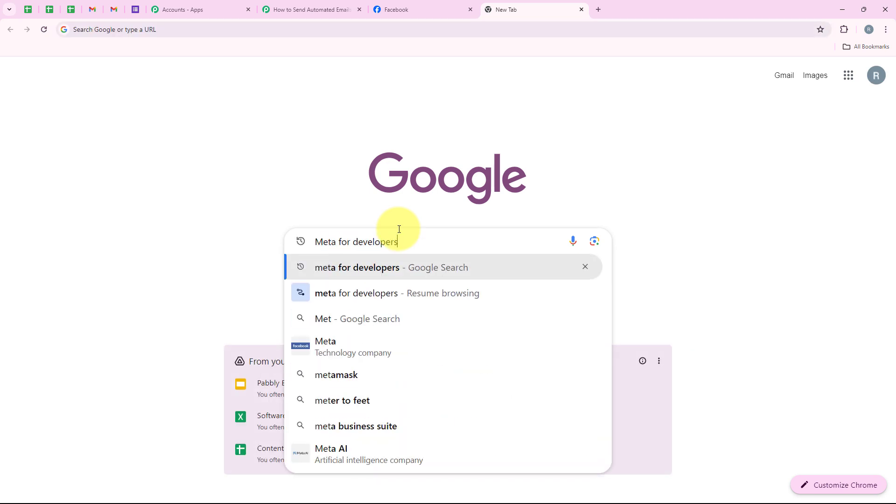
pyautogui.press('Return')
pyautogui.click(146, 181)
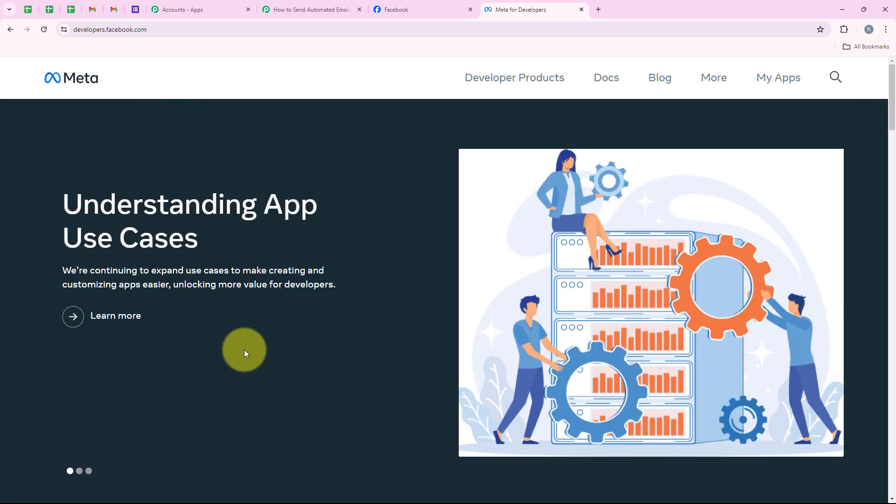
# - Go through More > Tools to the Lead Ads Testing Tool
pyautogui.click(712, 85)
pyautogui.click(561, 200)
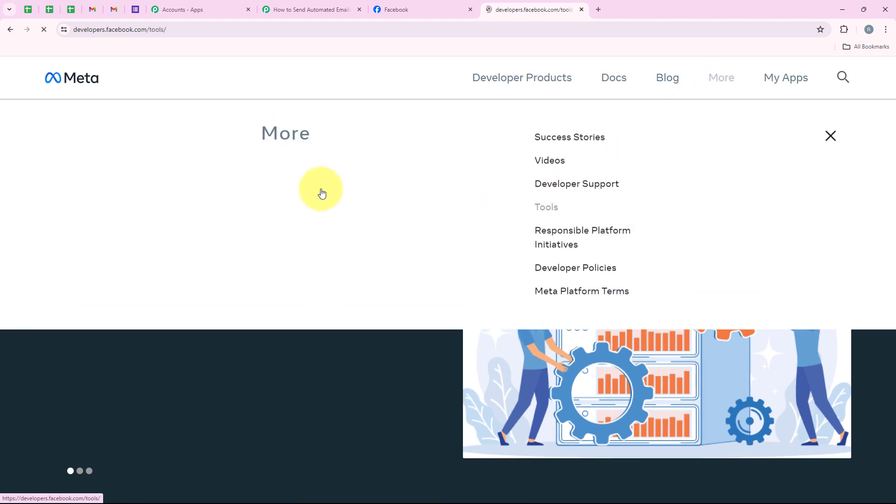
pyautogui.scroll(-6, 321, 194)
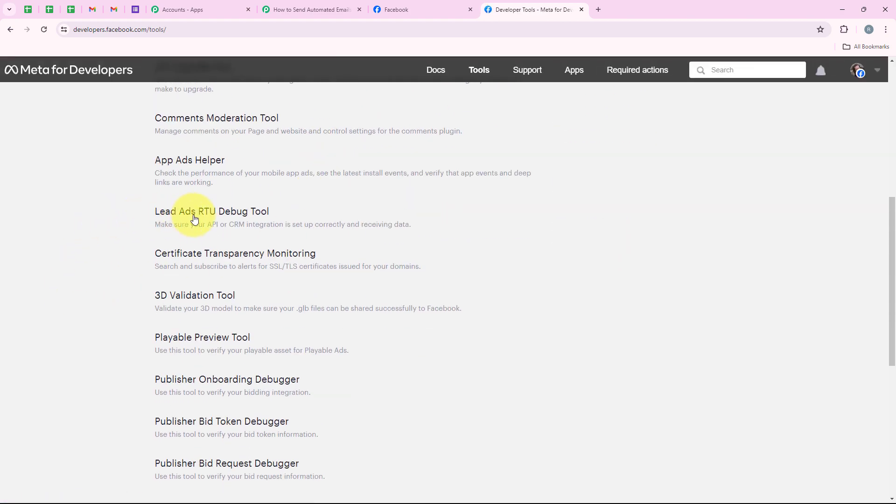
pyautogui.click(260, 217)
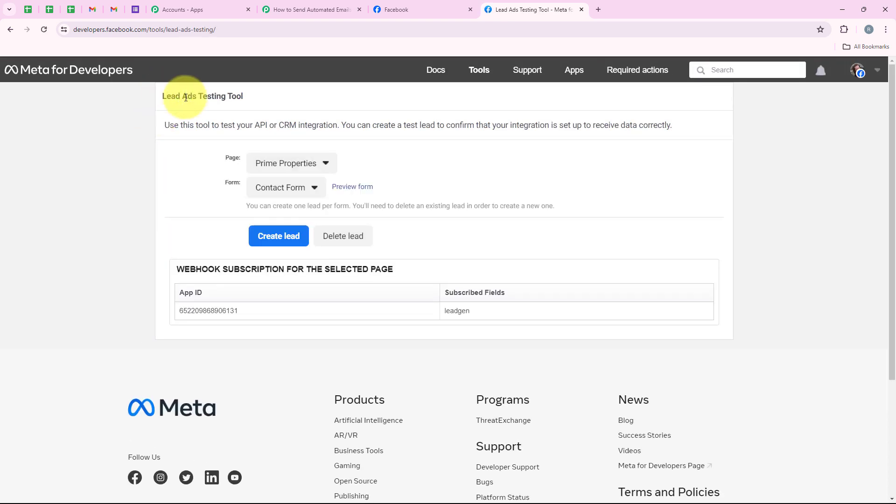
pyautogui.moveTo(163, 97); pyautogui.dragTo(245, 97)
pyautogui.click(218, 156)
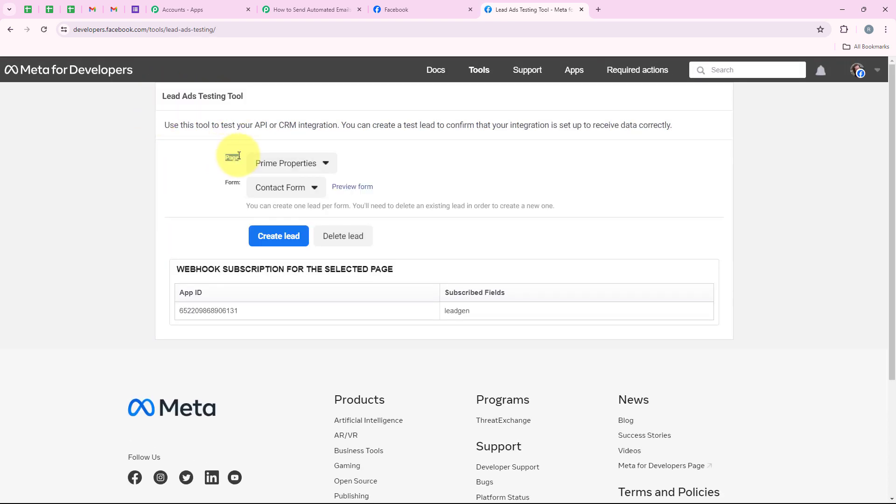
pyautogui.doubleClick(233, 182)
pyautogui.click(177, 215)
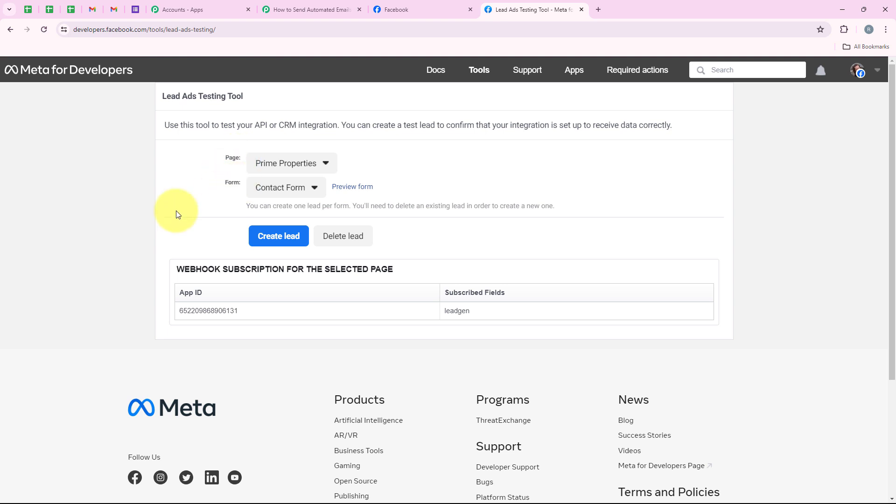
# - Select the Prime Properties page and the Contact Form in the testing tool
pyautogui.click(311, 164)
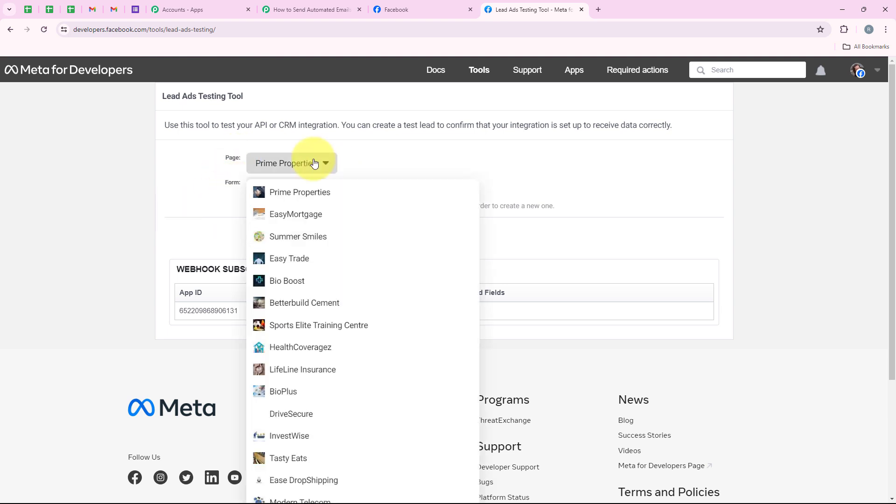
pyautogui.click(297, 191)
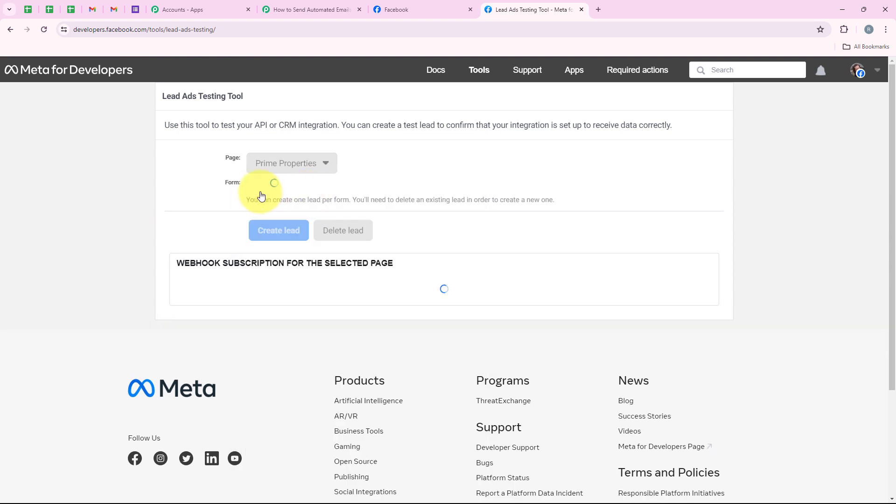
pyautogui.click(248, 190)
pyautogui.click(262, 206)
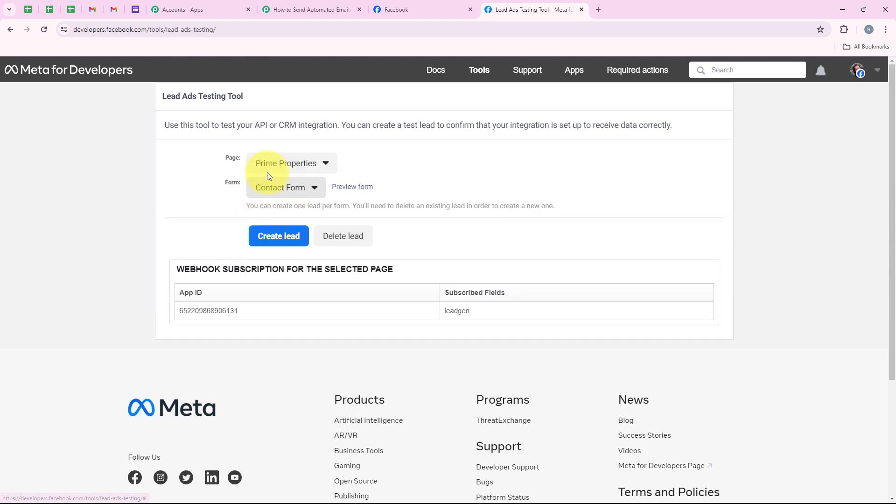
# - Open the lead form preview and choose Commercial as the property type
pyautogui.click(351, 188)
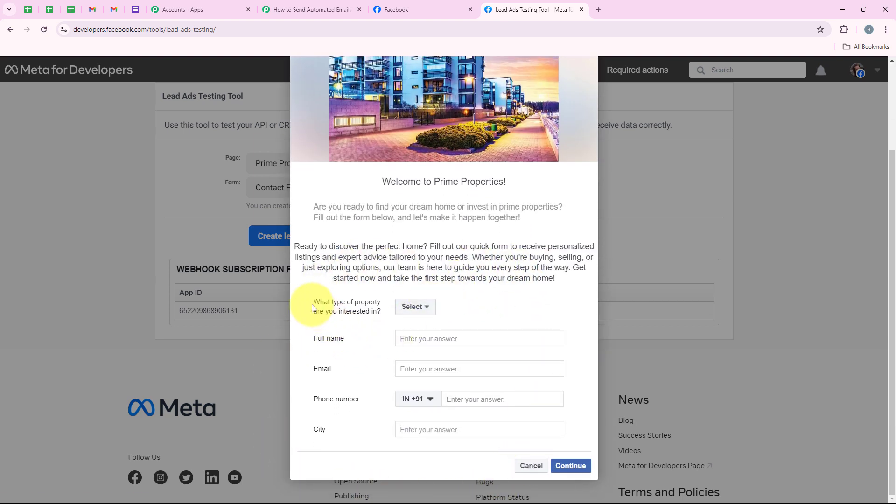
pyautogui.moveTo(312, 304); pyautogui.dragTo(384, 310)
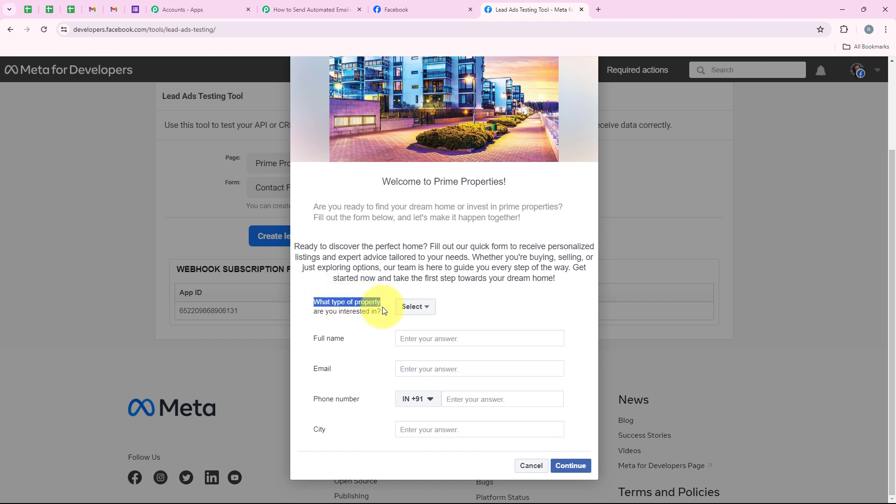
pyautogui.click(416, 306)
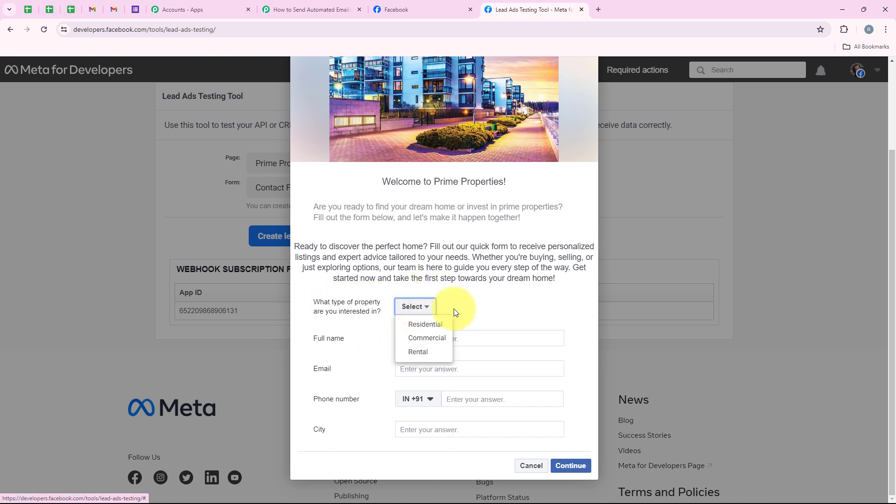
pyautogui.click(434, 340)
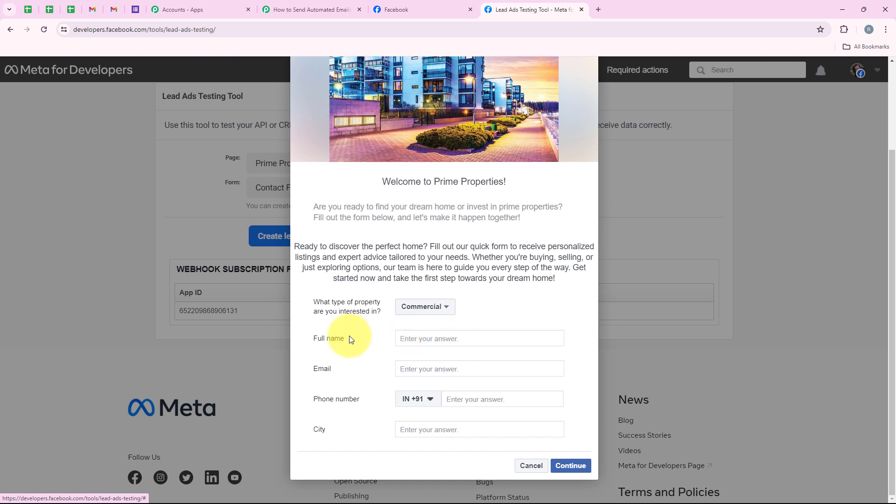
pyautogui.tripleClick(318, 340)
pyautogui.tripleClick(327, 370)
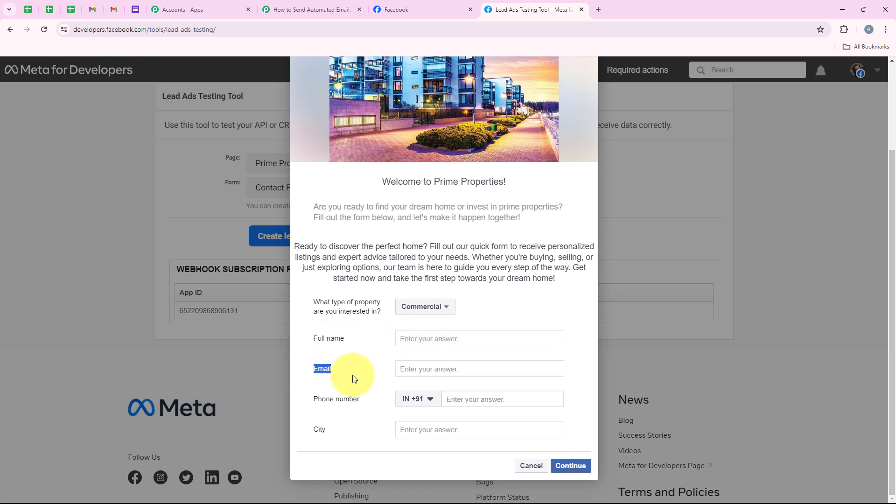
pyautogui.tripleClick(318, 401)
pyautogui.tripleClick(326, 426)
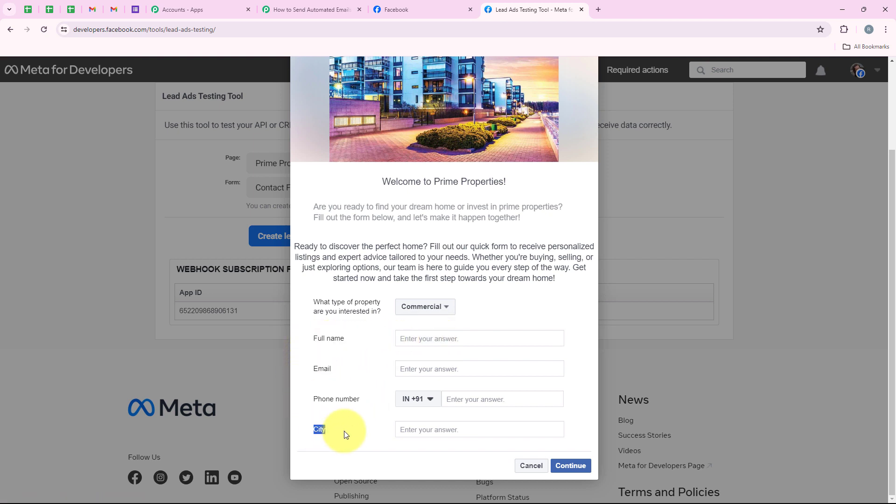
# - Fill in the demo lead's full name, email address, phone number, and City Bhopal
pyautogui.click(418, 334)
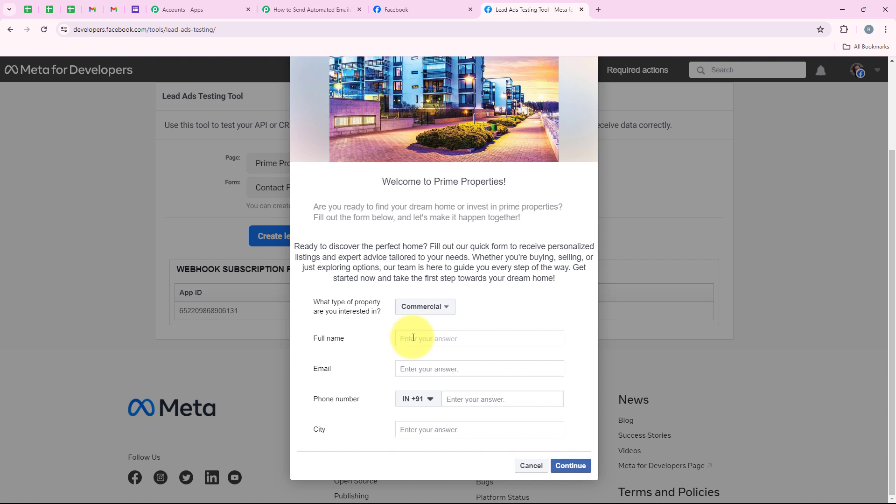
pyautogui.write('Demo User')
pyautogui.doubleClick(321, 369)
pyautogui.click(411, 368)
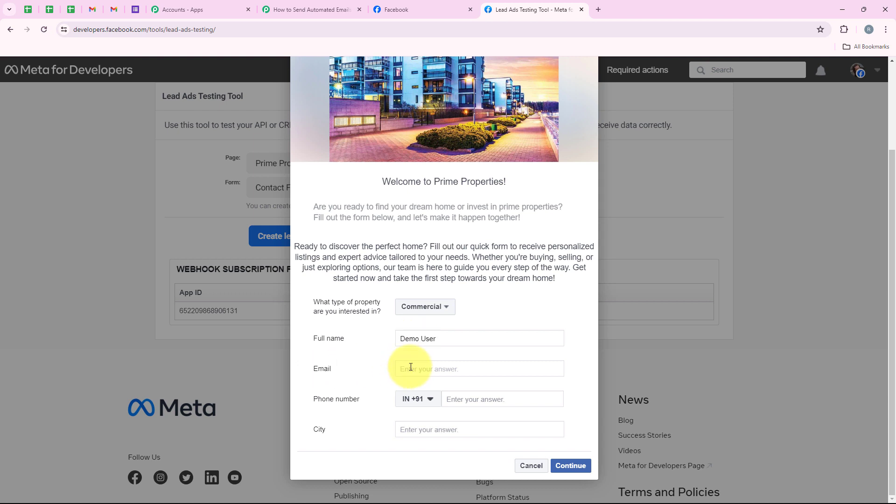
pyautogui.click(471, 401)
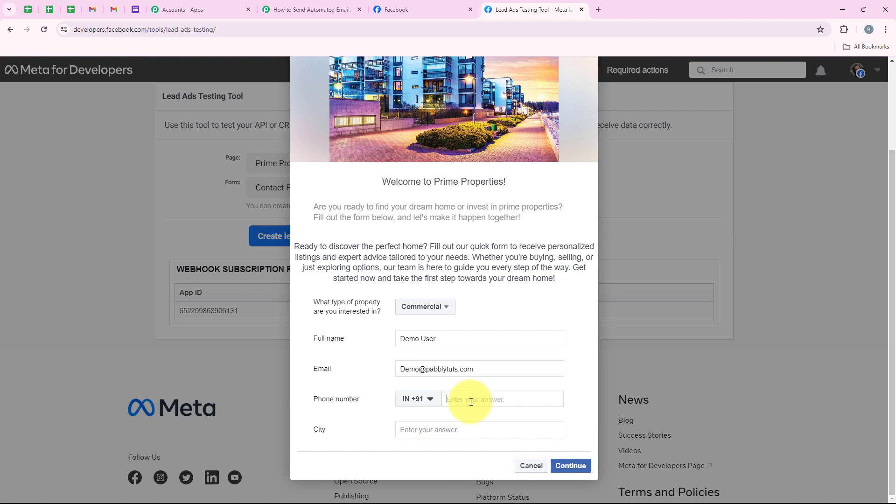
pyautogui.write('99999 99999')
pyautogui.click(465, 427)
pyautogui.write('Bh')
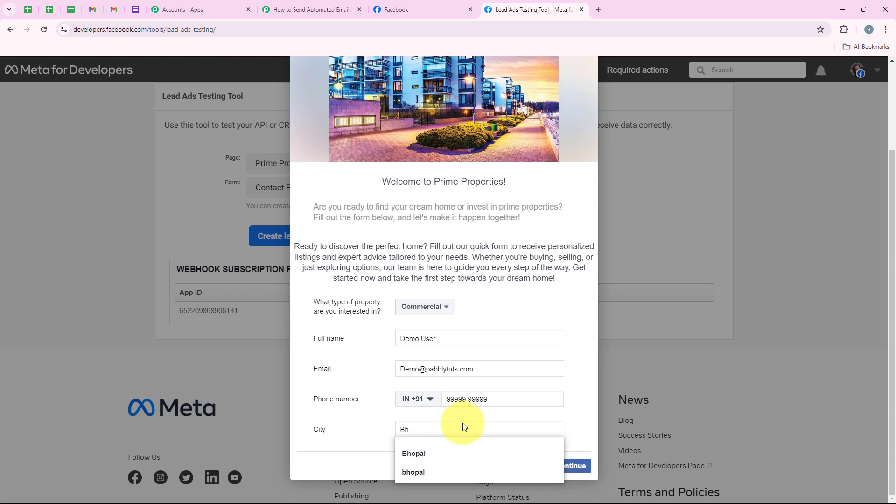
pyautogui.click(455, 452)
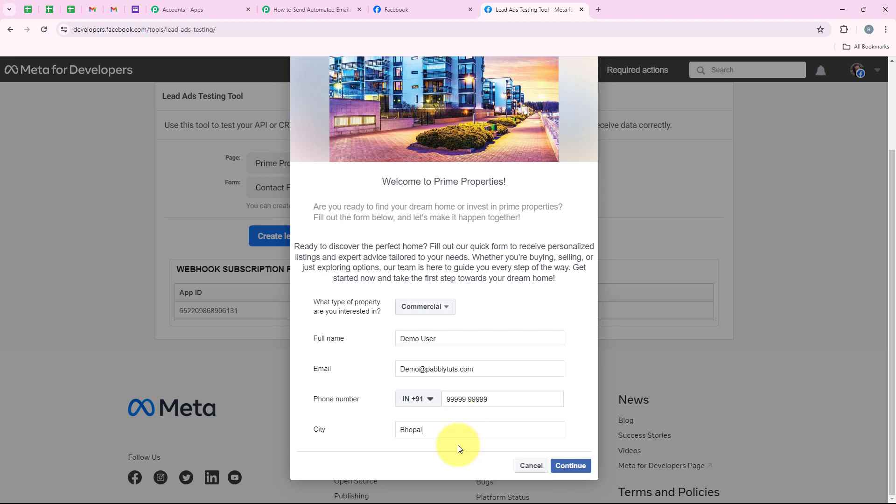
# - Continue and submit the test lead, confirm it was sent, and return to Pabbly Connect
pyautogui.click(568, 463)
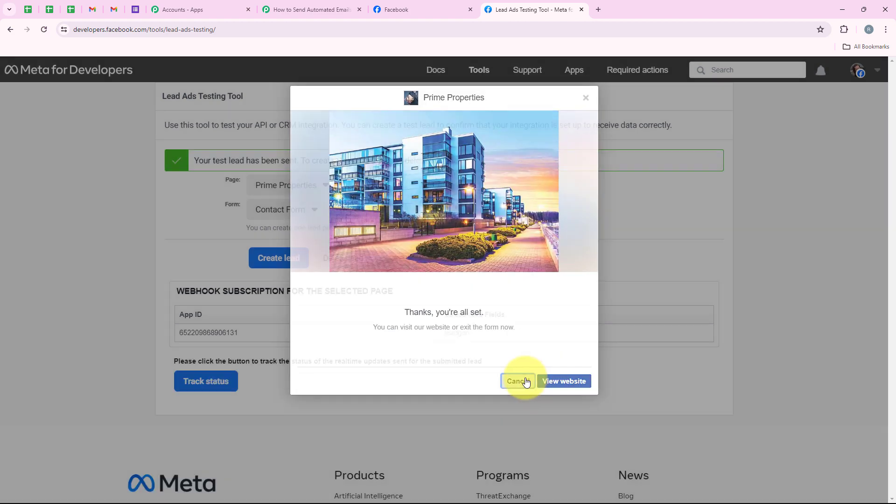
pyautogui.click(517, 380)
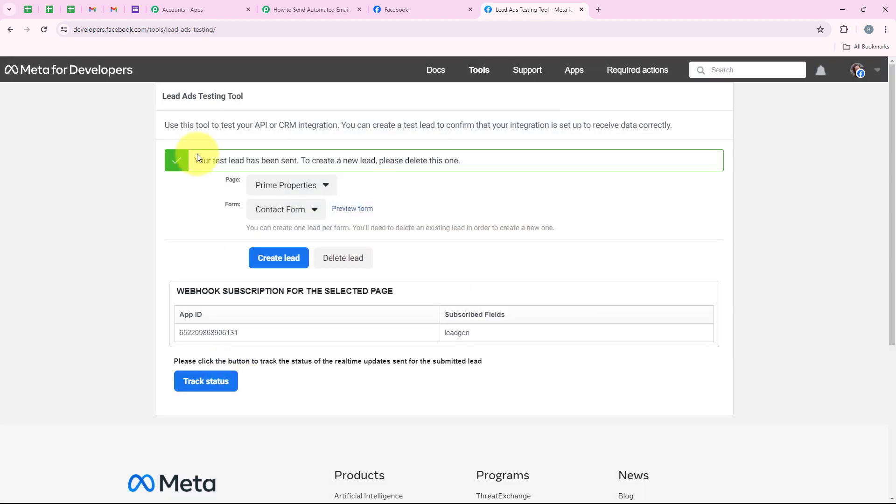
pyautogui.moveTo(195, 161); pyautogui.dragTo(298, 164)
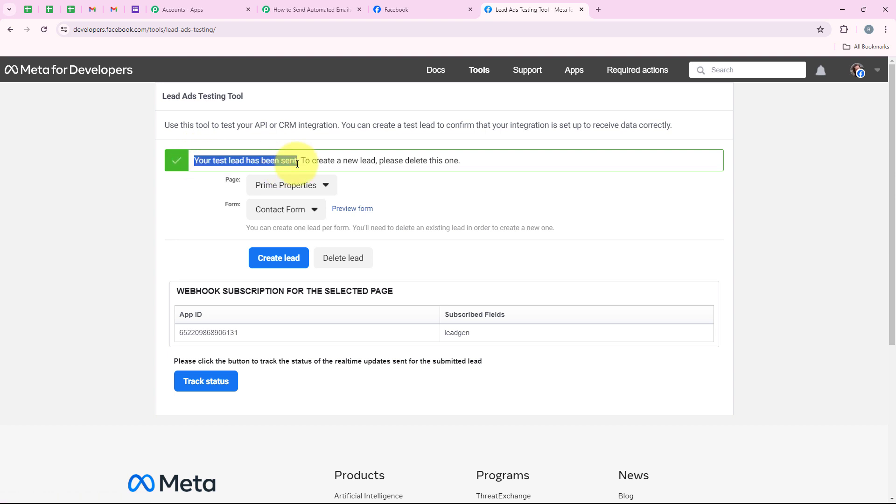
pyautogui.click(184, 224)
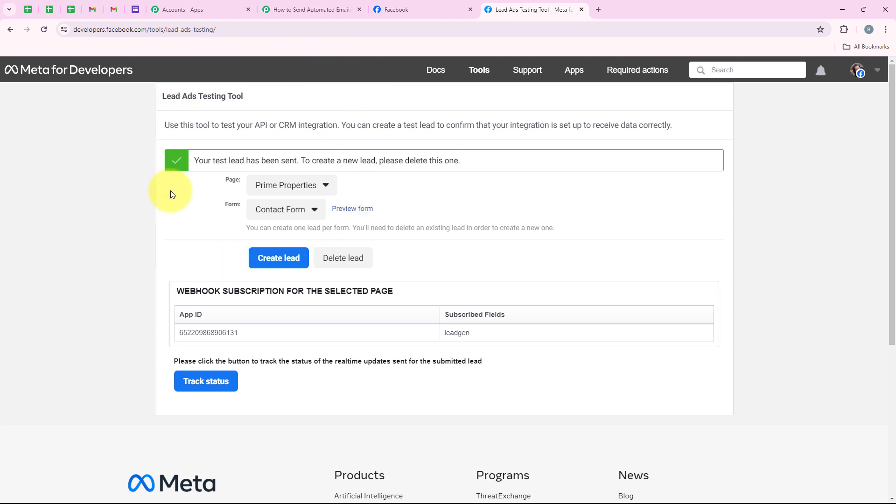
pyautogui.click(292, 10)
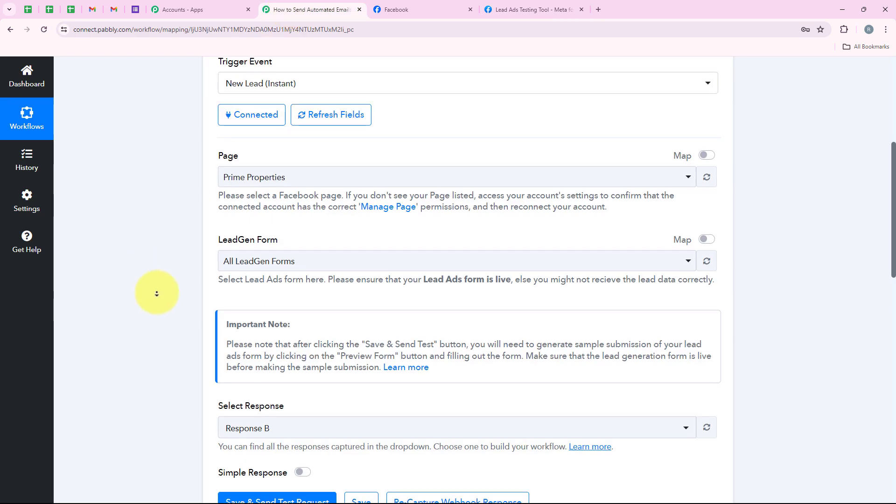
# - Check the captured property type, name, email, phone and city Bhopal in the trigger response
pyautogui.scroll(-9, 159, 317)
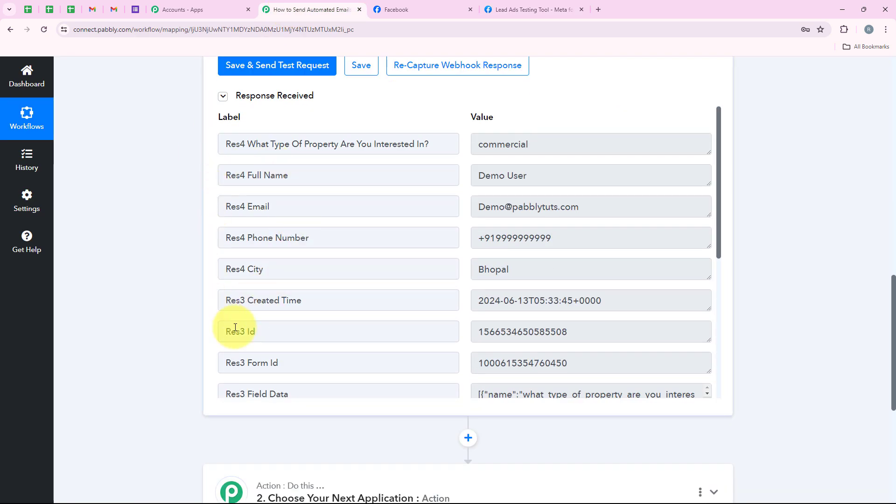
pyautogui.moveTo(250, 144); pyautogui.dragTo(373, 174)
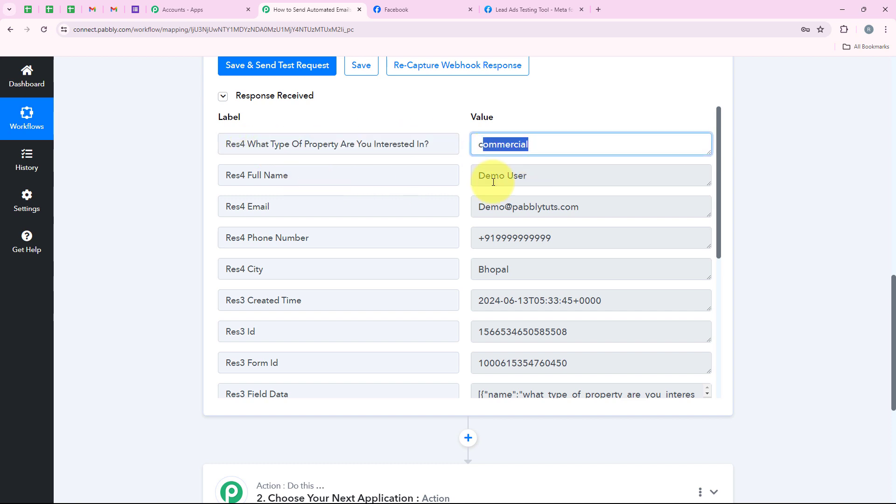
pyautogui.moveTo(537, 177); pyautogui.dragTo(477, 176)
pyautogui.moveTo(590, 206); pyautogui.dragTo(474, 210)
pyautogui.moveTo(549, 236); pyautogui.dragTo(472, 238)
pyautogui.click(519, 275)
pyautogui.moveTo(519, 275); pyautogui.dragTo(488, 273)
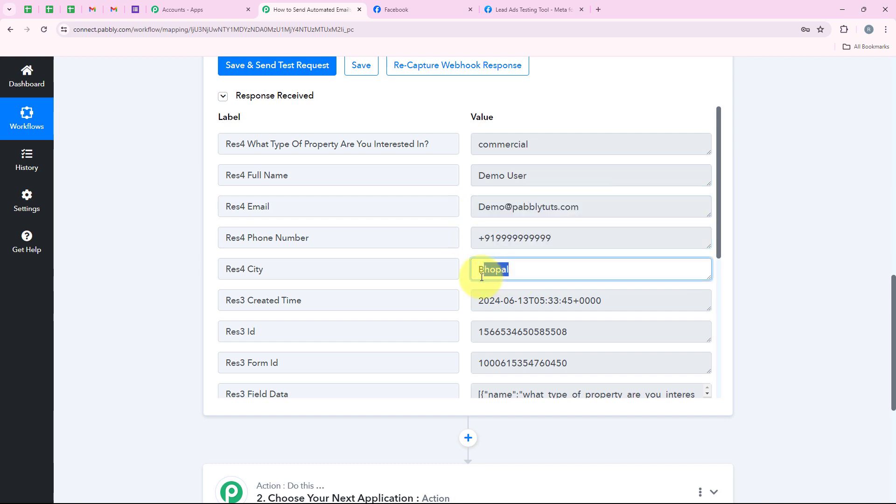
pyautogui.scroll(1, 296, 178)
pyautogui.scroll(-2, 296, 178)
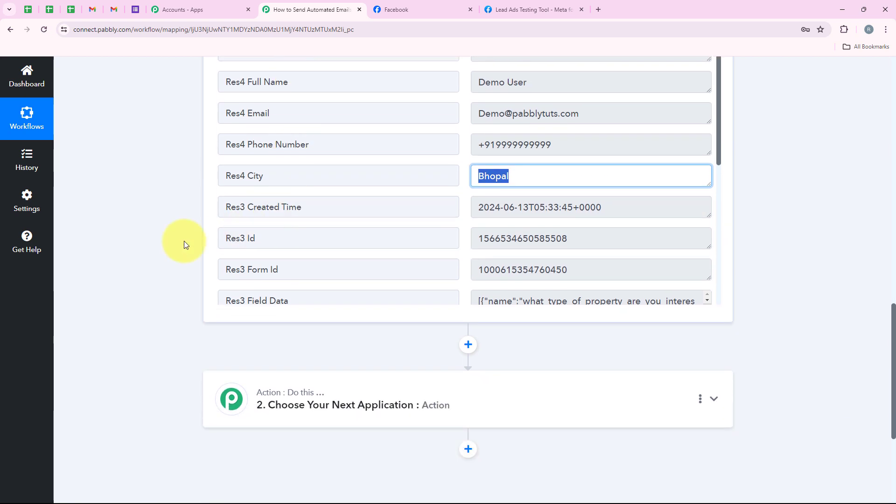
# - Expand the 'Choose Your Next Application' action step to show the app list
pyautogui.scroll(-2, 817, 199)
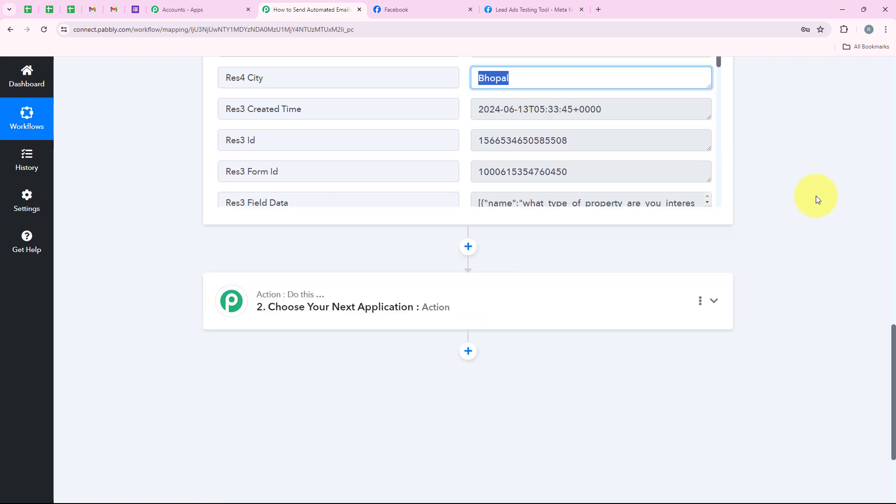
pyautogui.click(330, 290)
pyautogui.scroll(4, 318, 276)
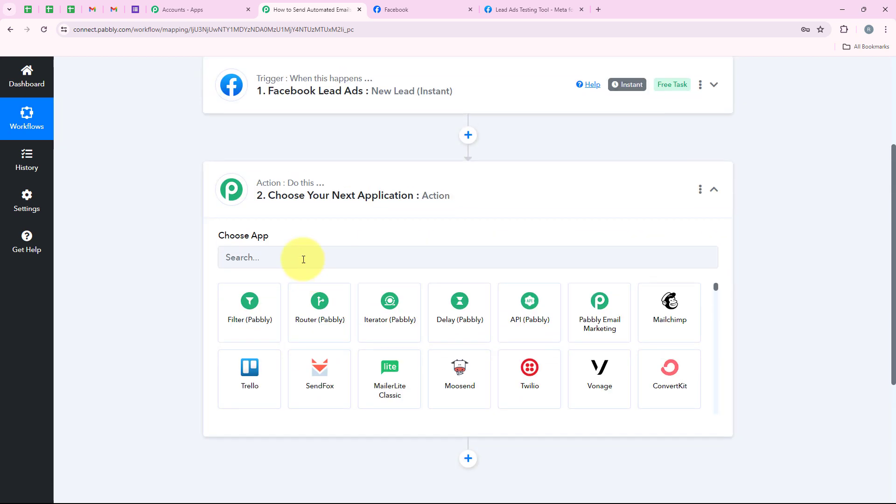
# - Choose Gmail as the action app, with Send Email (V1) as its action event
pyautogui.click(272, 255)
pyautogui.write('Gma')
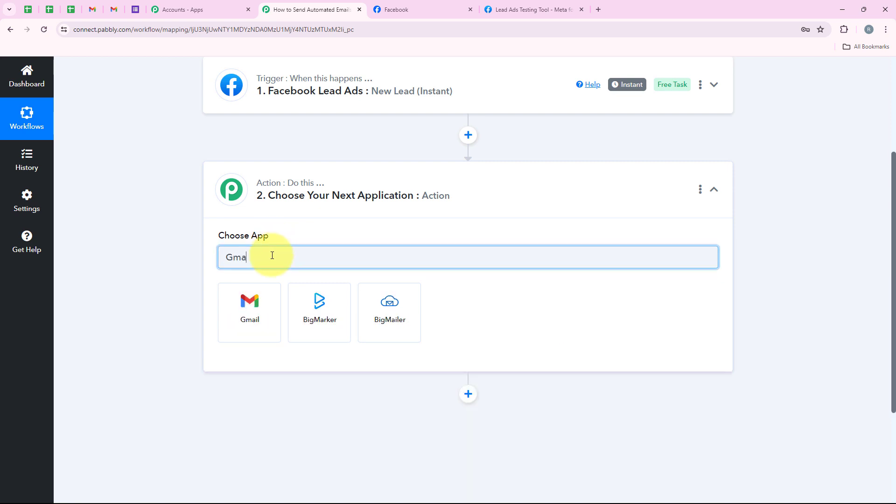
pyautogui.write('il')
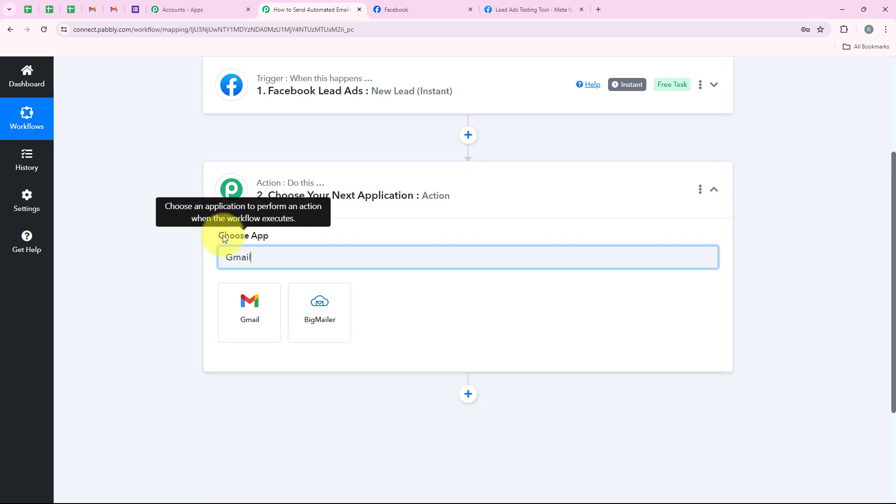
pyautogui.click(254, 314)
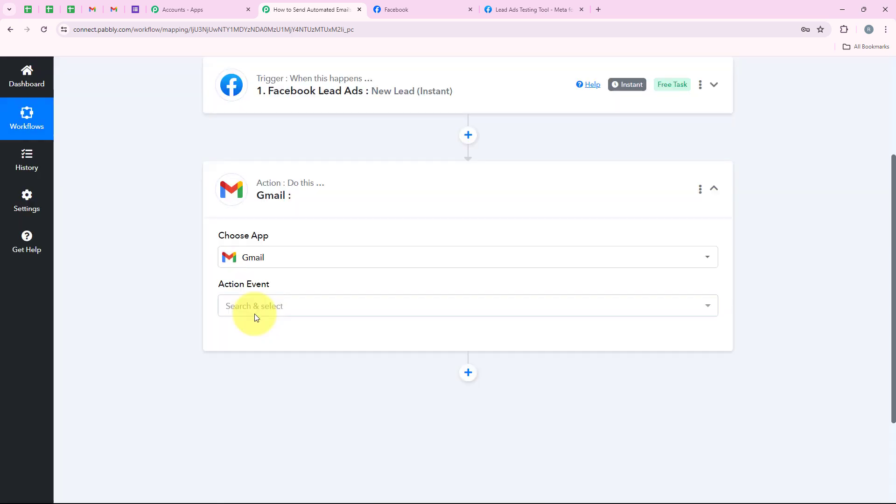
pyautogui.moveTo(220, 284); pyautogui.dragTo(278, 294)
pyautogui.click(280, 307)
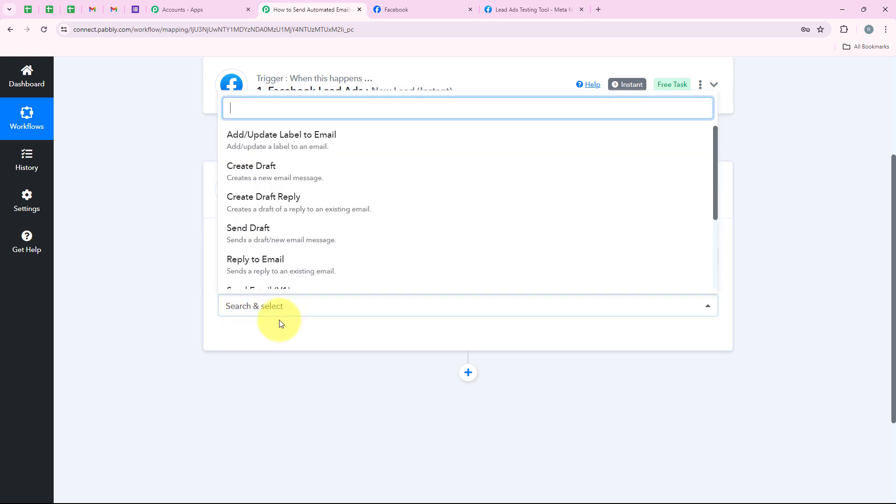
pyautogui.scroll(-3, 271, 206)
pyautogui.click(271, 214)
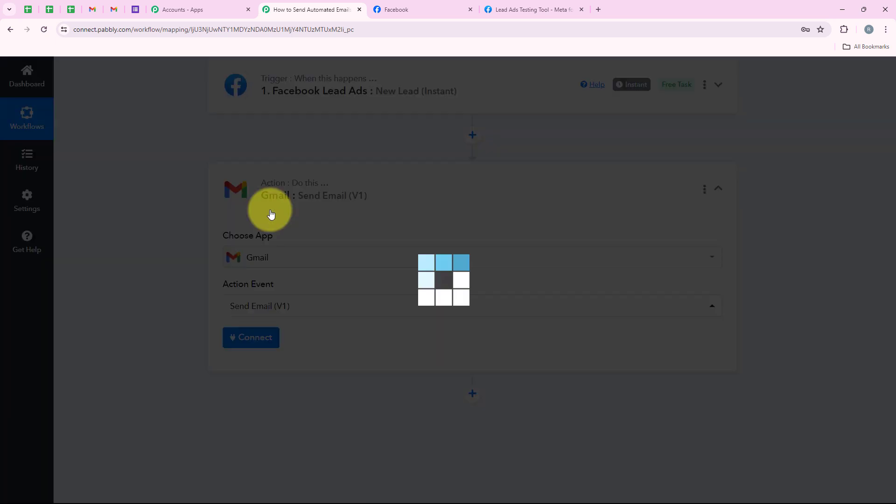
# - Add a new Gmail connection and grant Pabbly Connect access in the Google consent popup
pyautogui.click(243, 337)
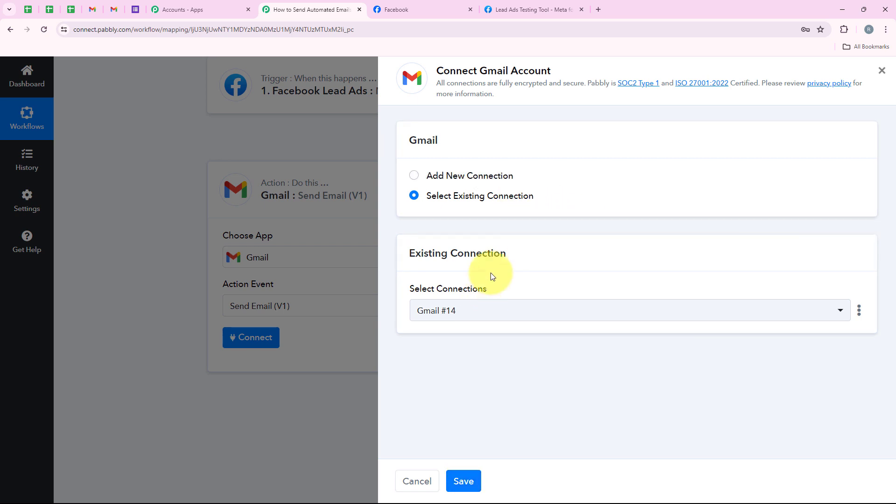
pyautogui.click(474, 177)
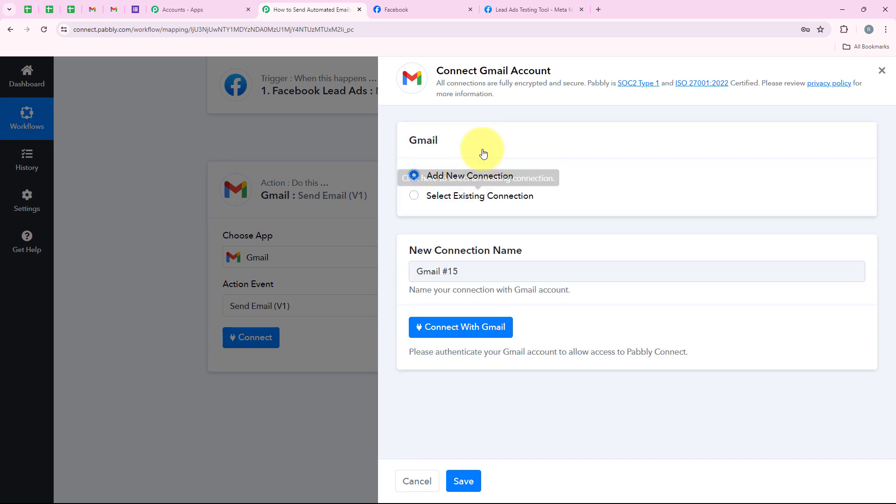
pyautogui.click(491, 339)
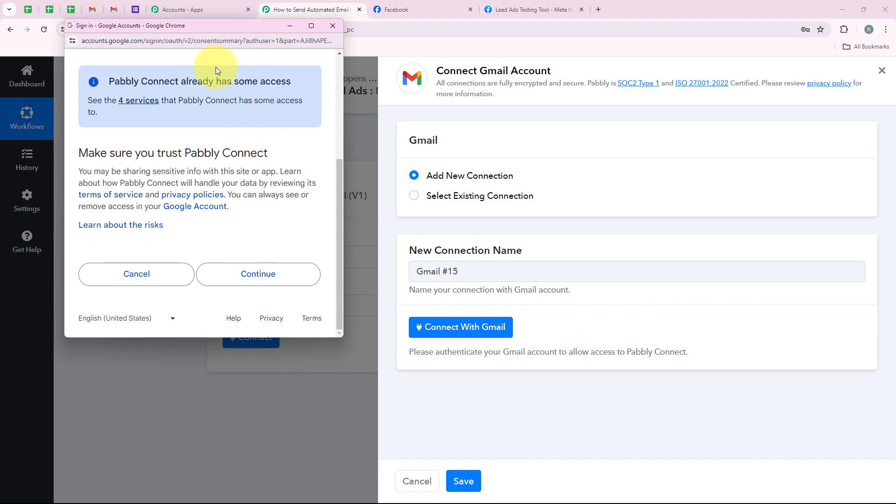
pyautogui.click(246, 279)
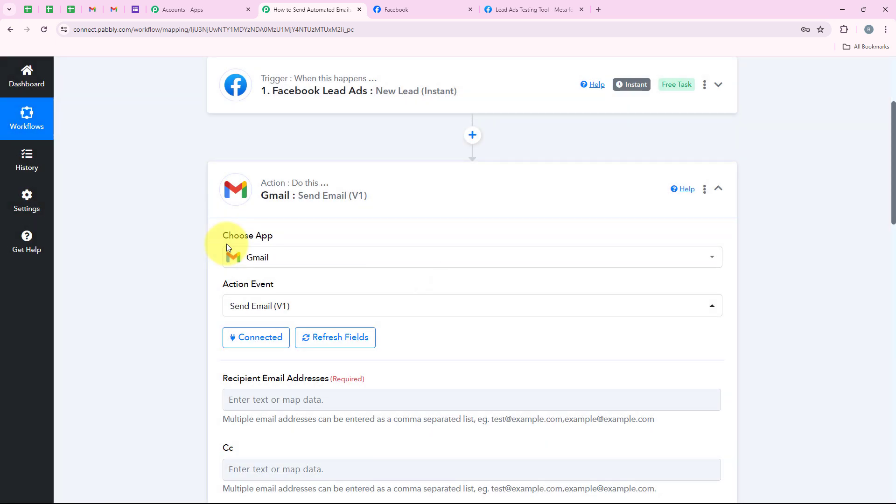
# - Type a sample email address into the Recipient Email Addresses field
pyautogui.scroll(-5, 227, 247)
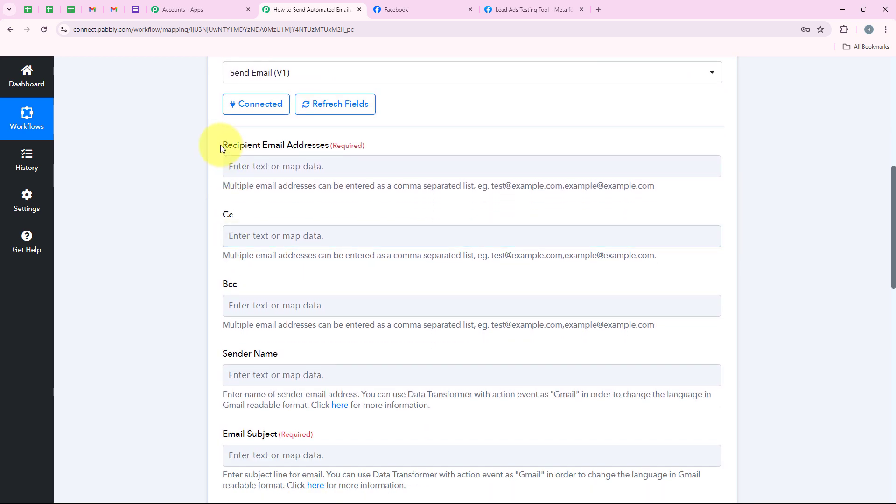
pyautogui.moveTo(223, 145); pyautogui.dragTo(330, 146)
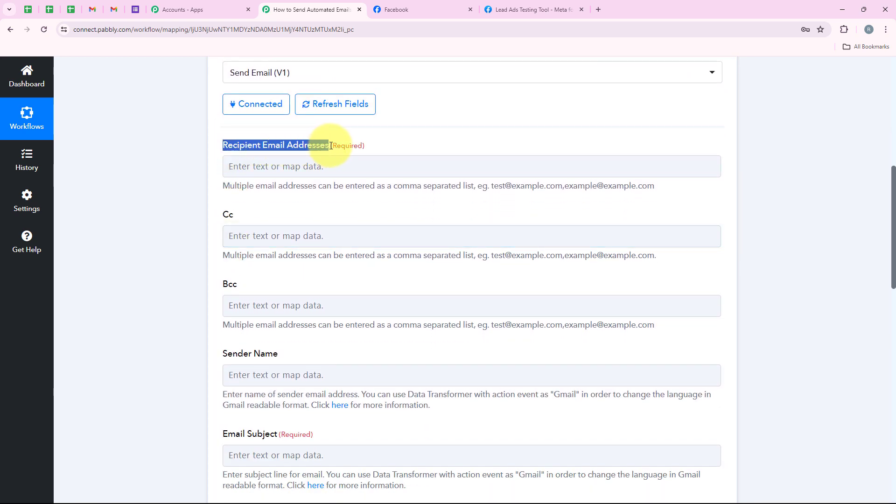
pyautogui.click(256, 167)
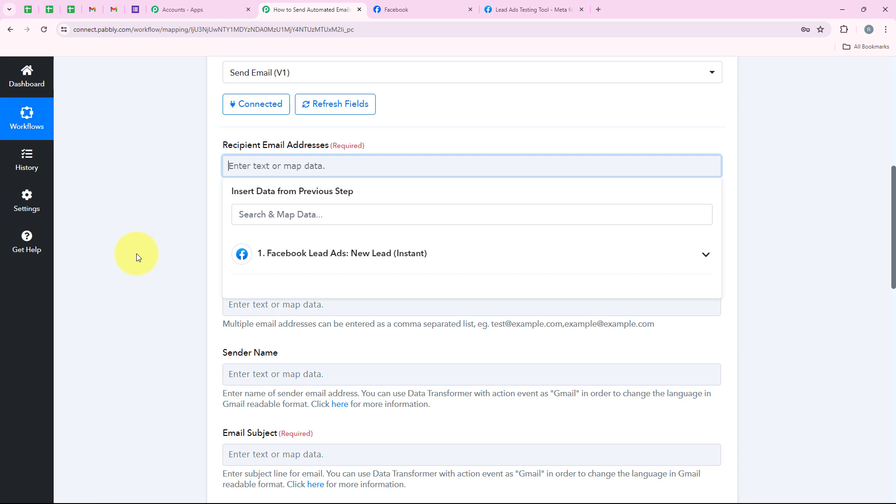
pyautogui.click(398, 165)
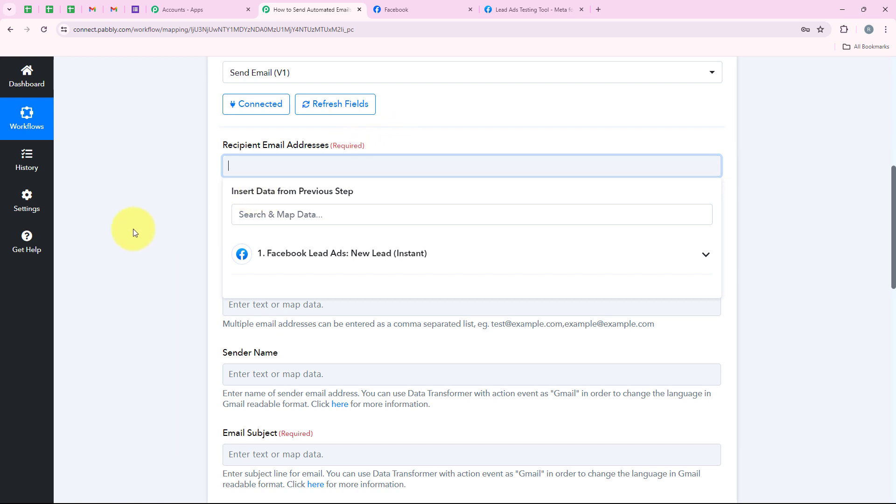
pyautogui.click(200, 266)
pyautogui.click(237, 167)
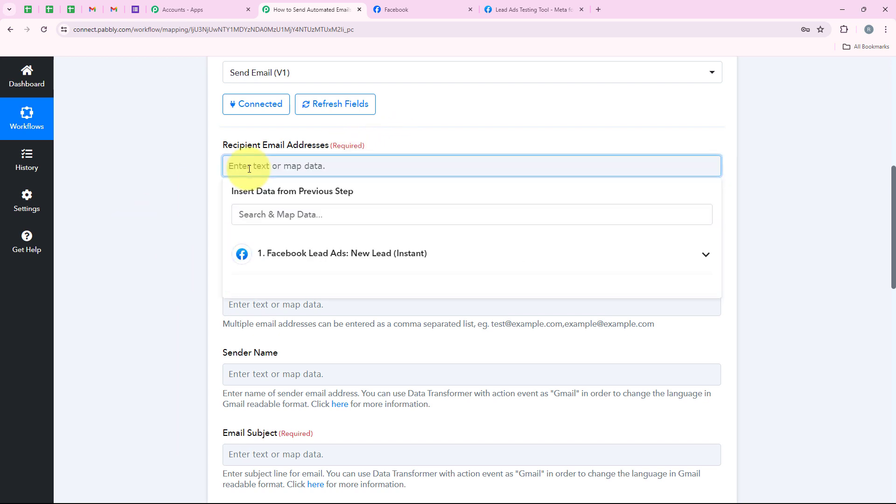
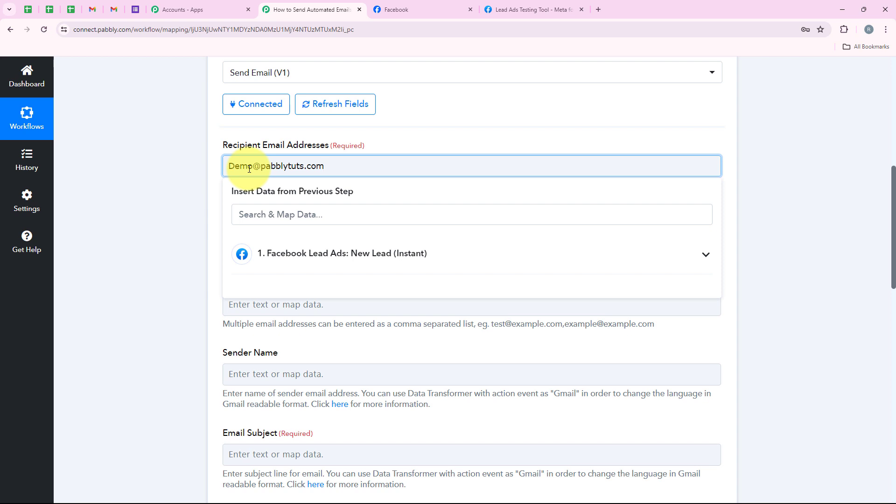
pyautogui.click(220, 172)
# - Replace the typed address with the lead's Email mapped from Facebook Lead Ads: New Lead
pyautogui.moveTo(336, 165); pyautogui.dragTo(228, 166)
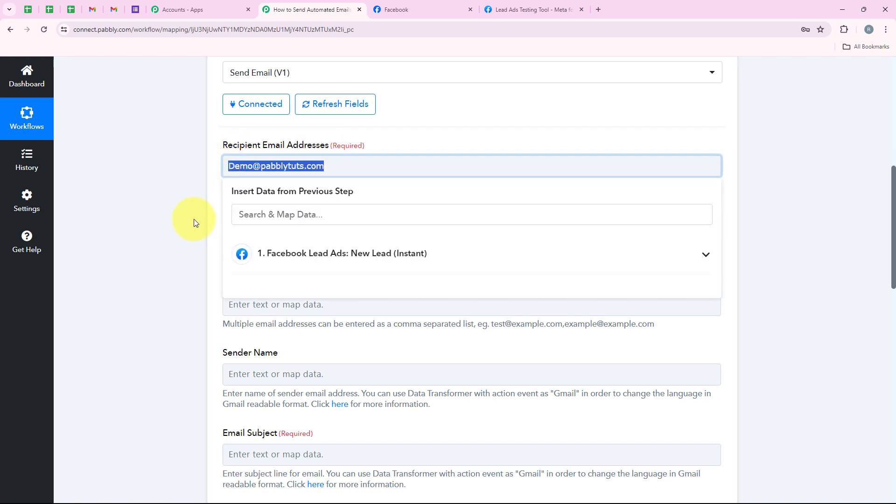
pyautogui.press('BackSpace')
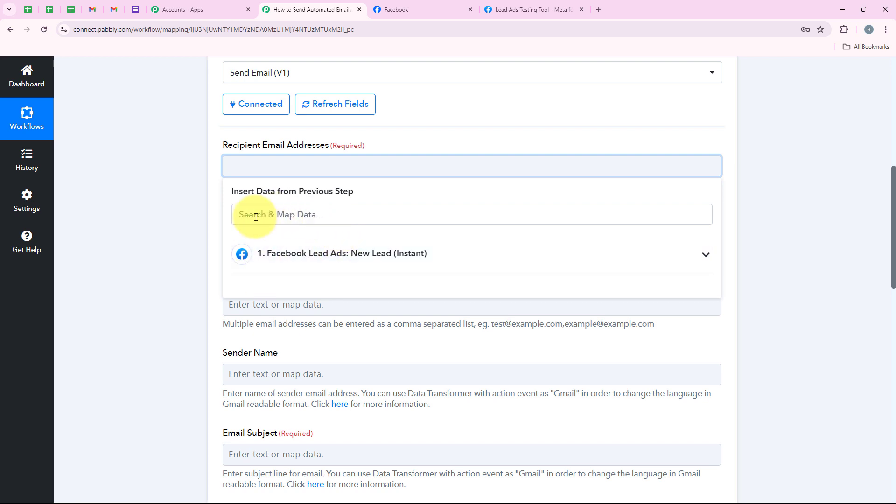
pyautogui.doubleClick(200, 310)
pyautogui.click(236, 165)
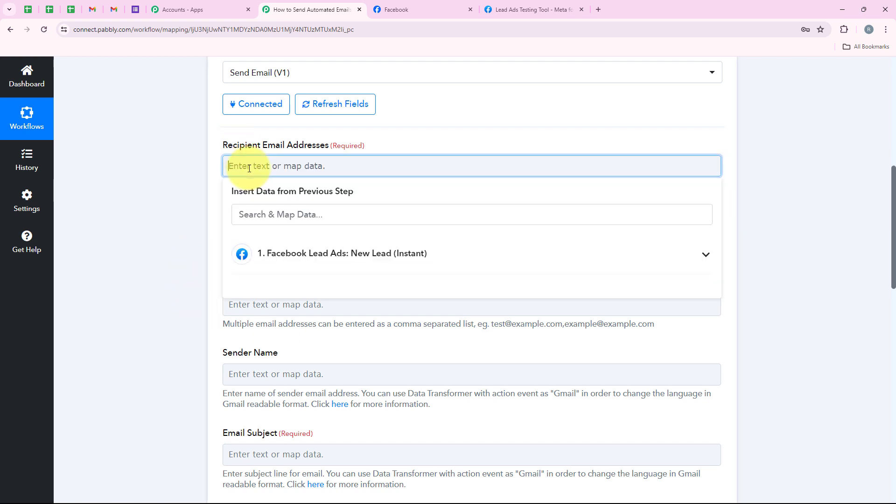
pyautogui.click(276, 248)
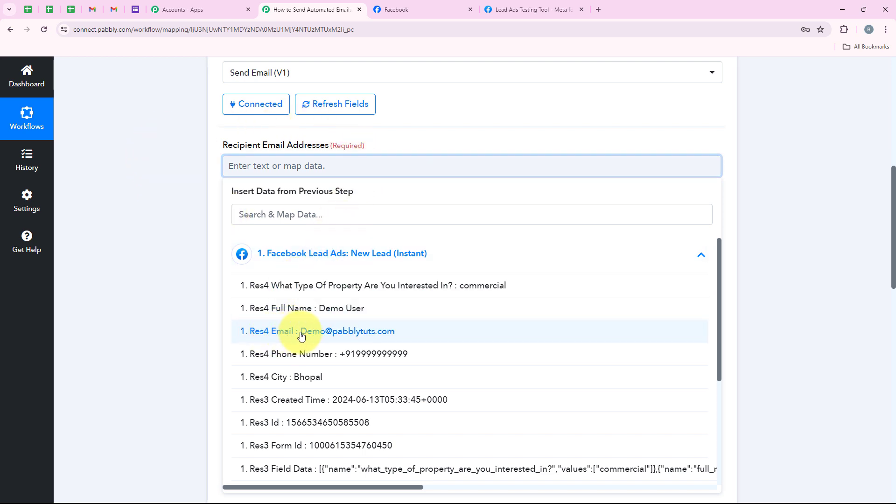
pyautogui.click(442, 332)
pyautogui.click(198, 214)
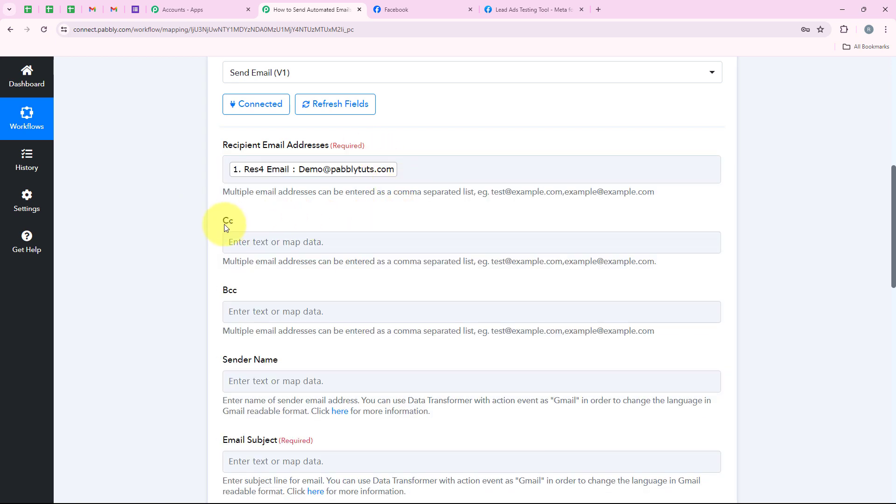
# - Move past the Bcc field down to the Sender Name field
pyautogui.moveTo(218, 299); pyautogui.dragTo(245, 298)
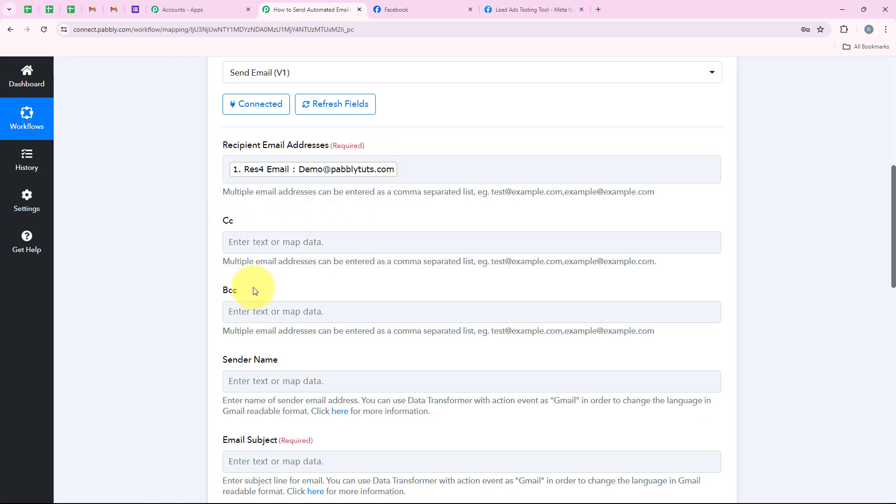
pyautogui.scroll(1, 253, 287)
pyautogui.scroll(-2, 143, 307)
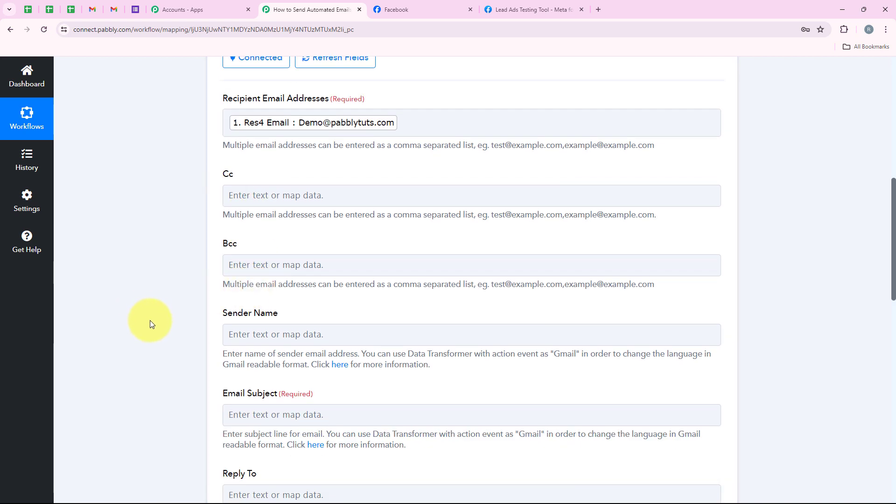
pyautogui.scroll(-2, 150, 321)
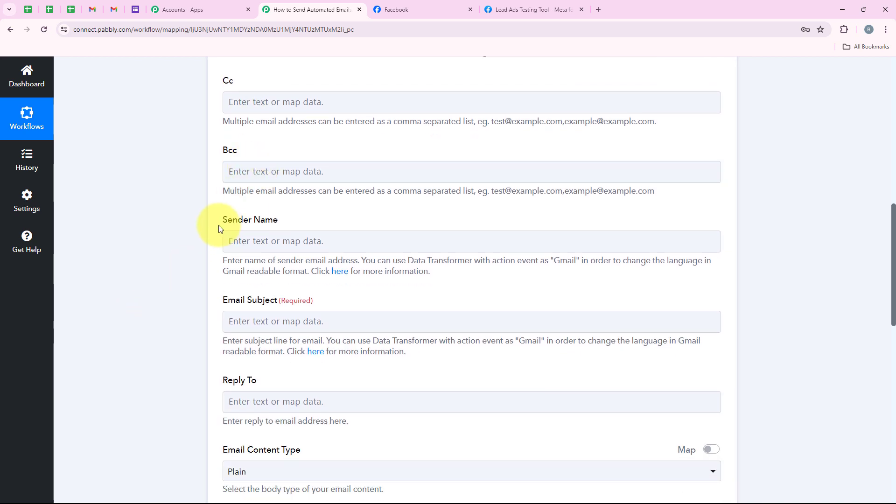
pyautogui.moveTo(220, 228); pyautogui.dragTo(261, 226)
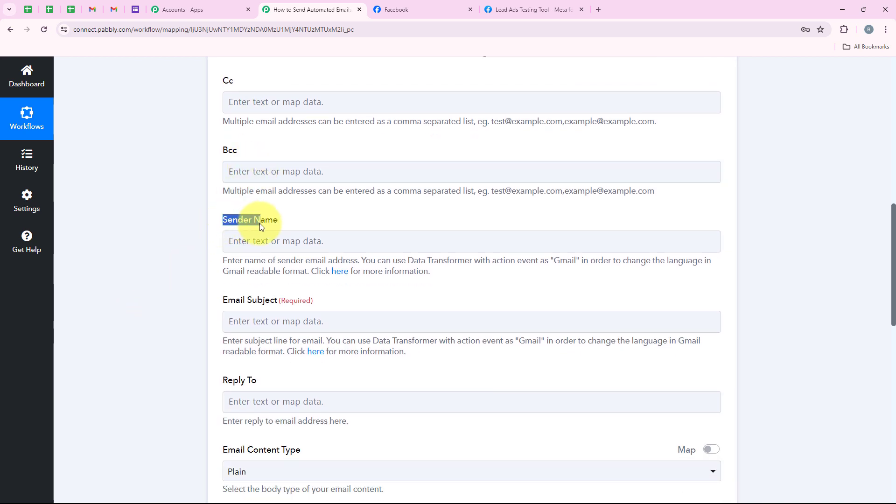
pyautogui.click(330, 216)
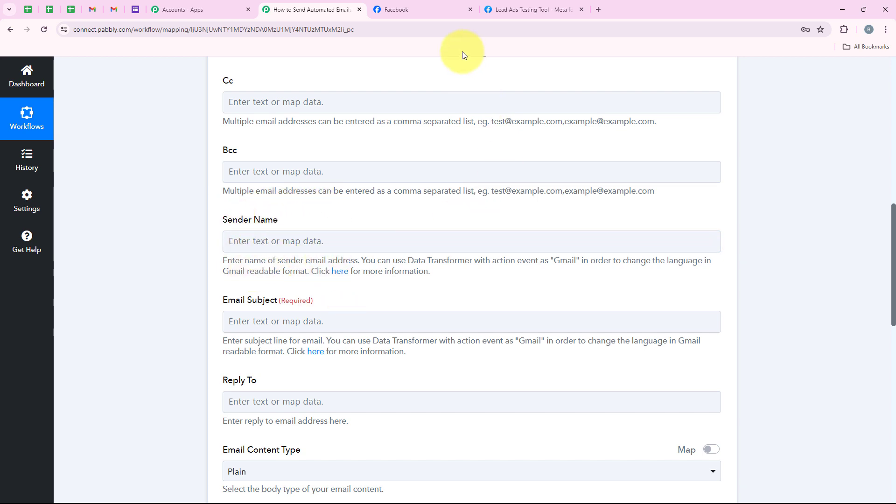
# - Copy 'Prime Properties' from the Facebook page and paste it as the Sender Name
pyautogui.click(414, 9)
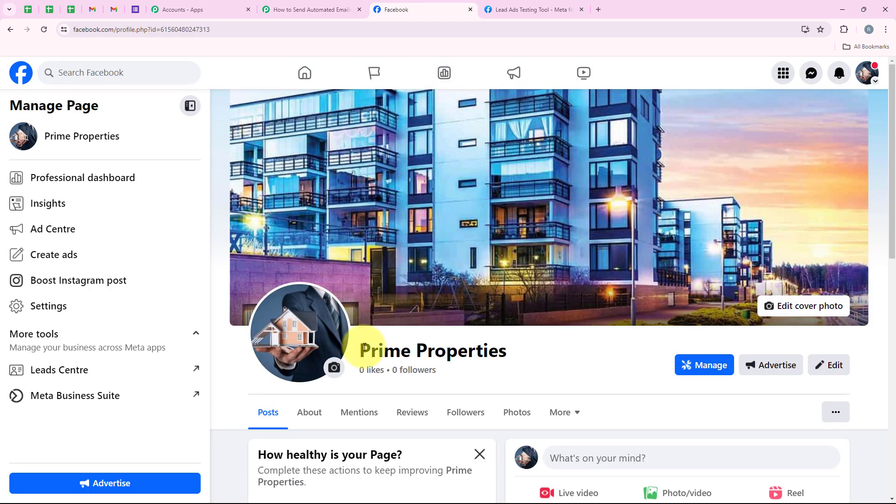
pyautogui.moveTo(359, 350); pyautogui.dragTo(506, 353)
pyautogui.hotkey('ctrl', 'c')
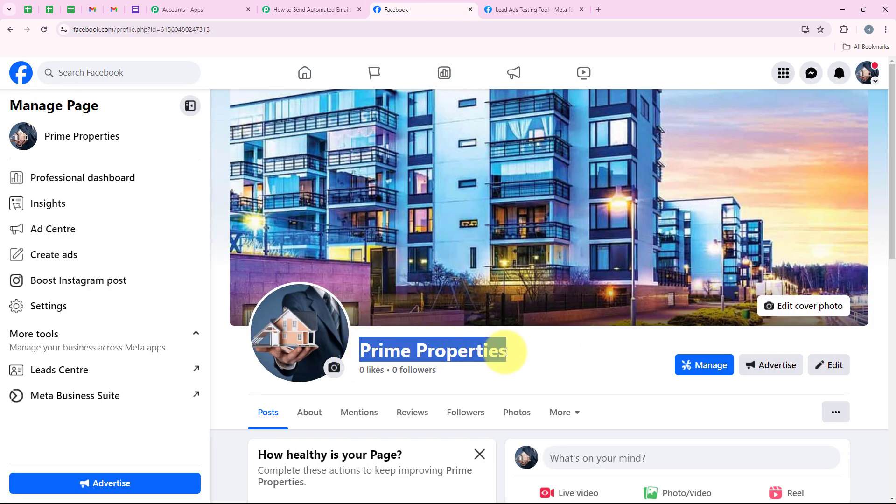
pyautogui.click(308, 9)
pyautogui.click(283, 241)
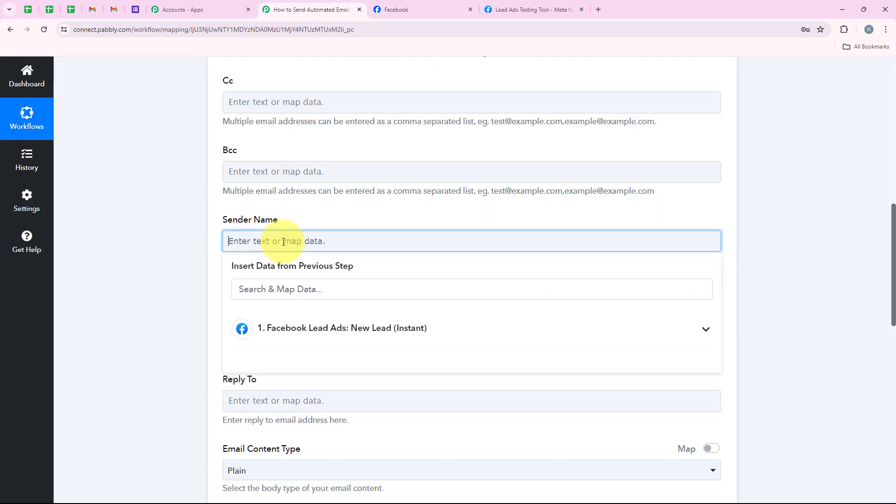
pyautogui.hotkey('ctrl', 'v')
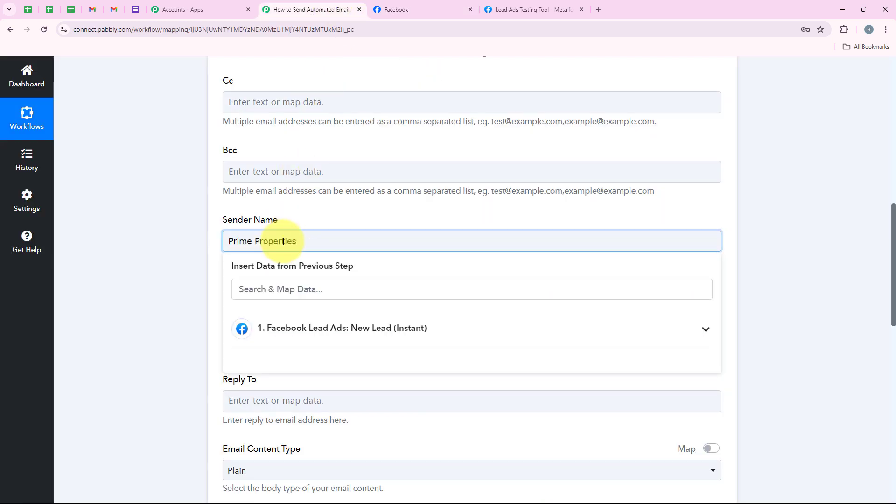
pyautogui.click(150, 214)
pyautogui.scroll(-1, 161, 226)
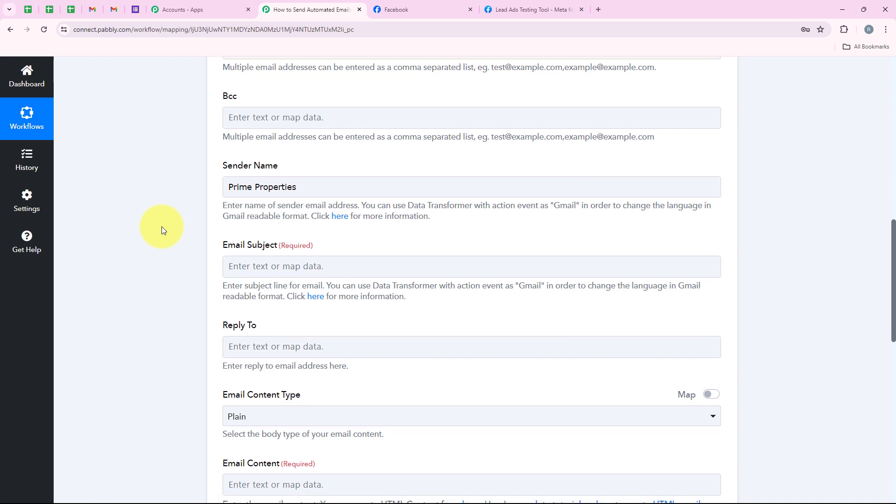
pyautogui.scroll(-2, 161, 226)
# - Set the subject to 'Find Your Dream Home with Prime Properties, [Full Name]!' using the lead's mapped Full Name
pyautogui.click(309, 185)
pyautogui.click(310, 186)
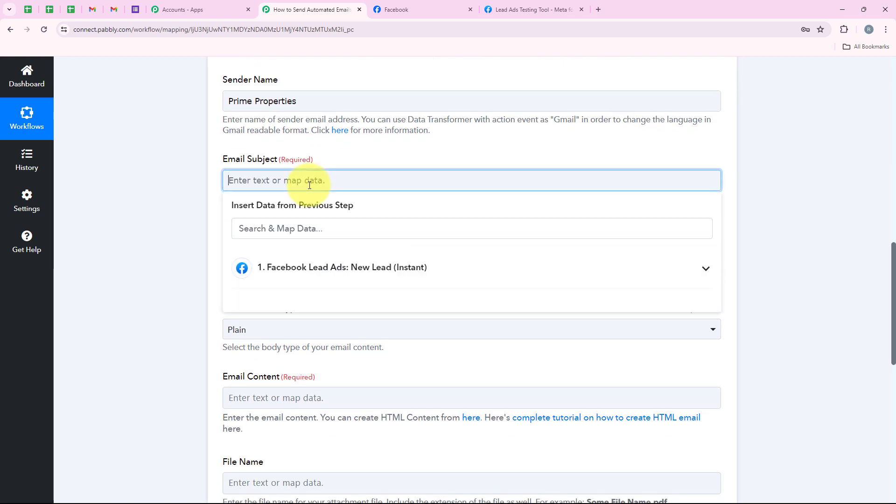
pyautogui.write('Find Your Dream Home with Prime Properties,')
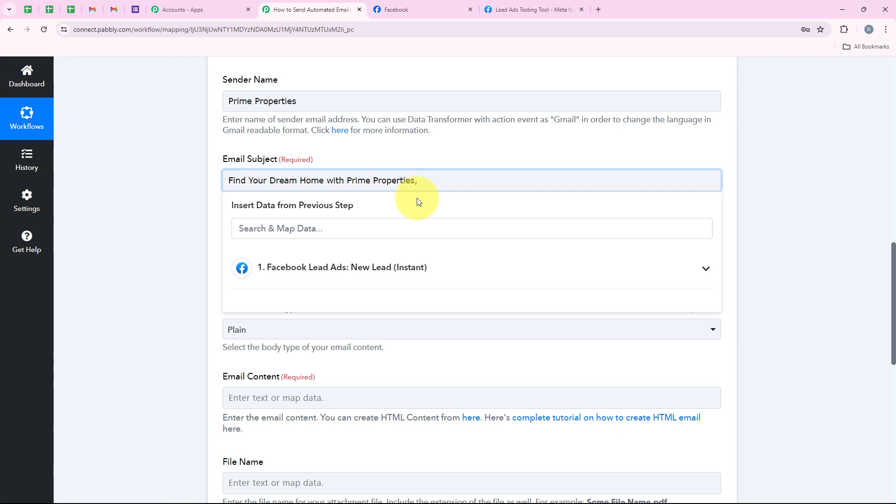
pyautogui.click(401, 227)
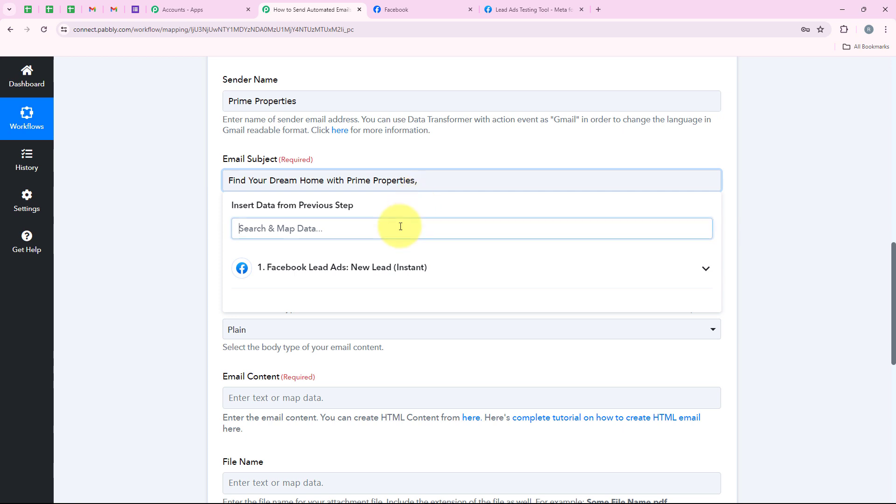
pyautogui.write('Name')
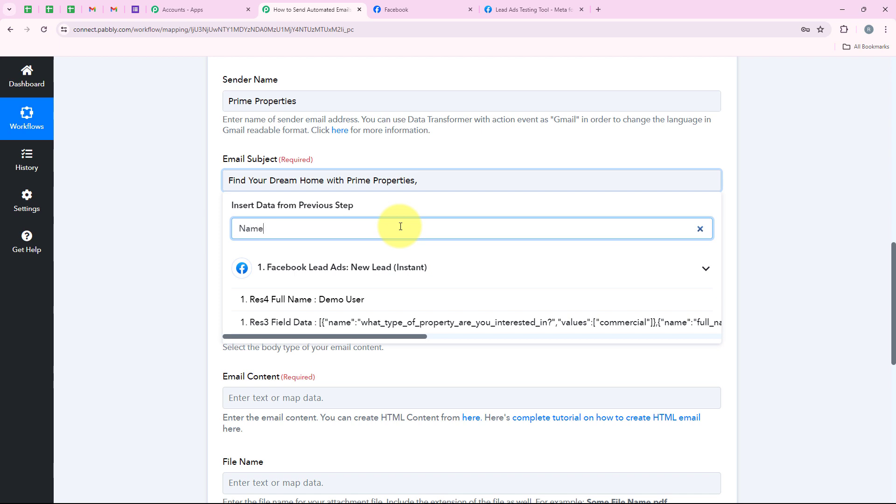
pyautogui.click(379, 308)
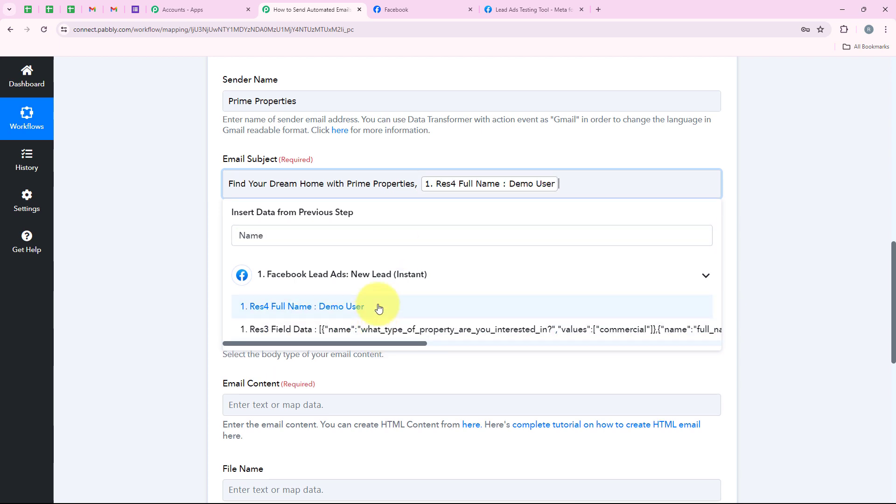
pyautogui.click(172, 178)
pyautogui.scroll(-5, 171, 177)
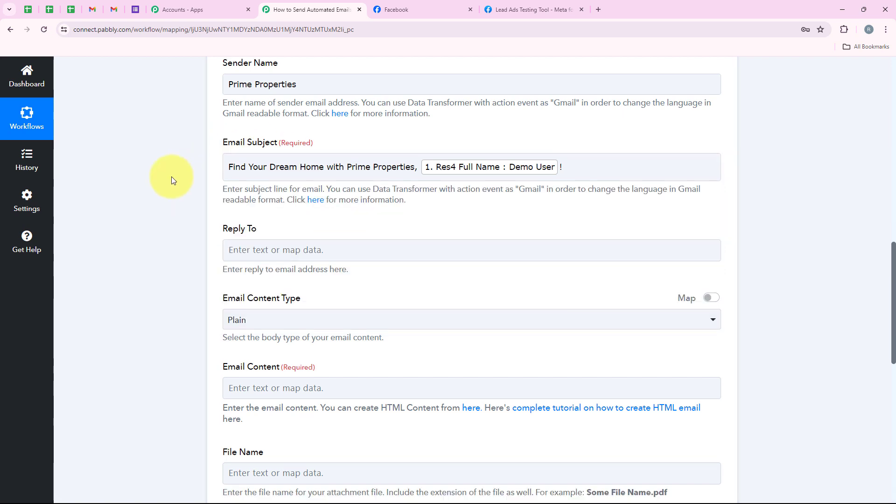
pyautogui.scroll(2, 172, 176)
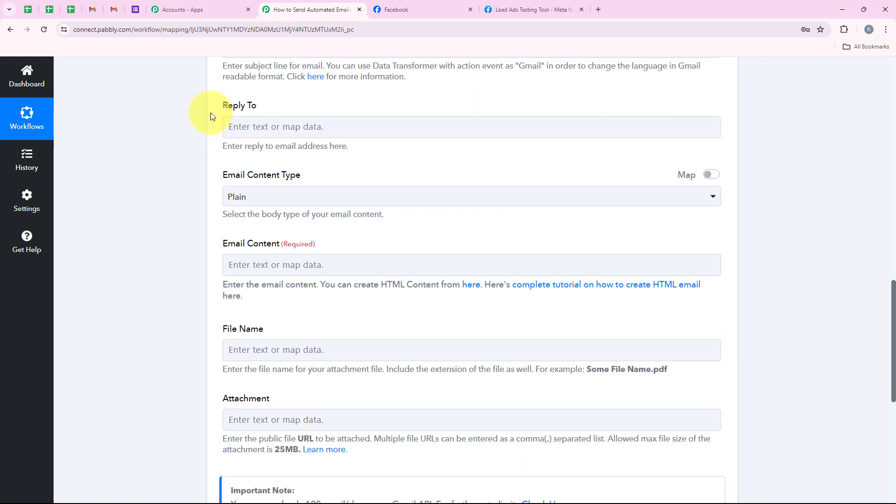
# - Keep the Email Content Type set to Plain
pyautogui.moveTo(211, 113); pyautogui.dragTo(260, 109)
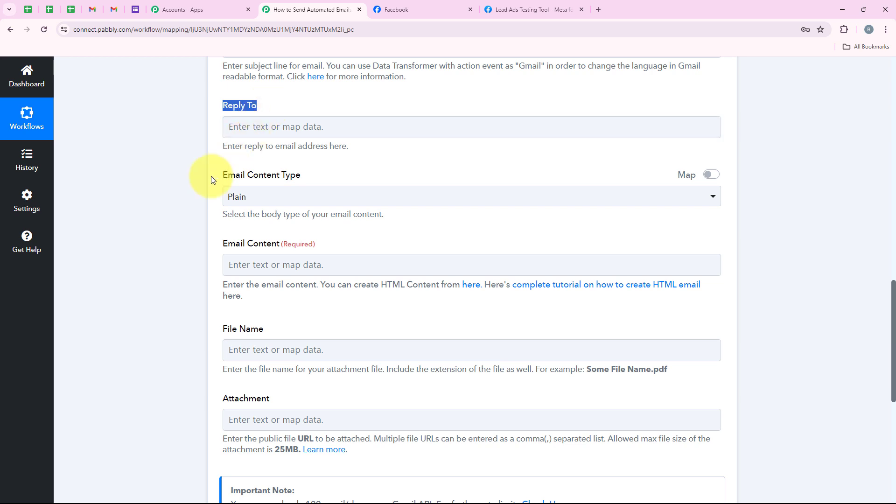
pyautogui.click(285, 196)
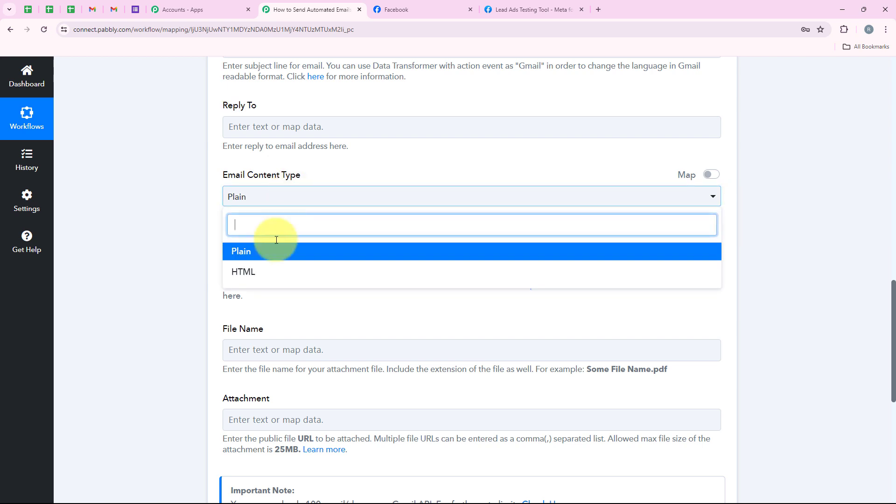
pyautogui.click(276, 251)
pyautogui.scroll(-2, 275, 254)
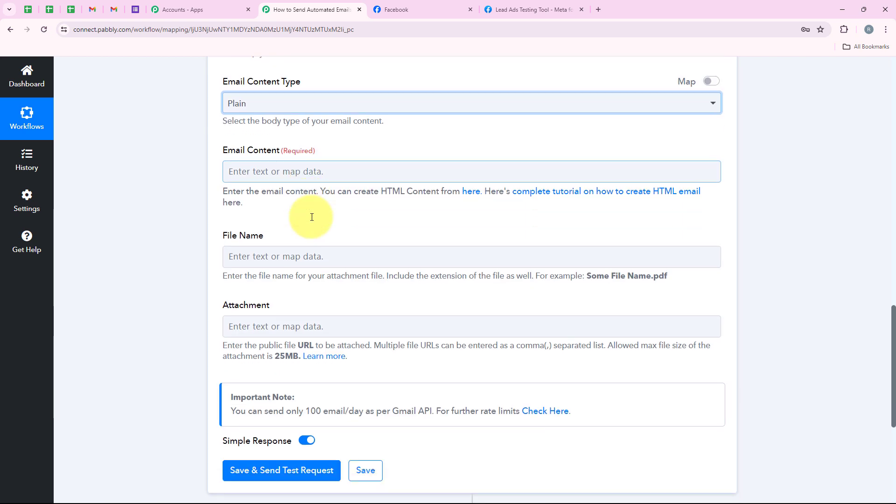
# - Paste the welcome message into Email Content, replacing (Lead Name) with the lead's Full Name
pyautogui.click(267, 171)
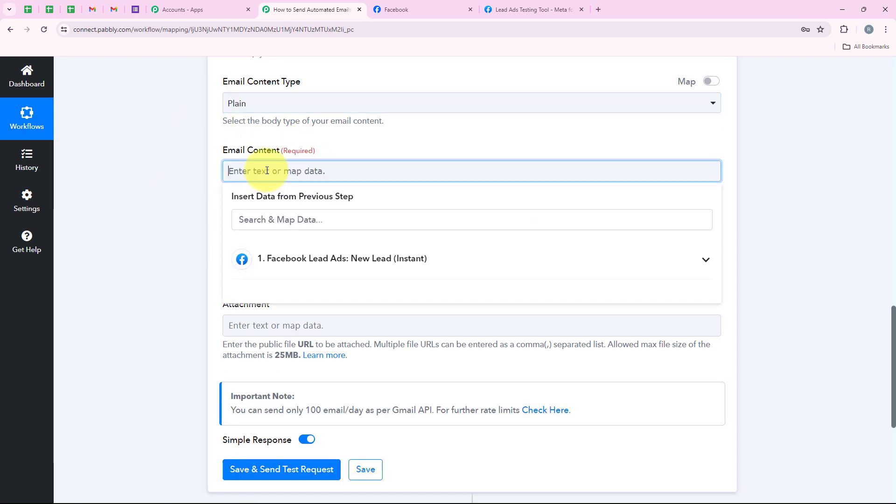
pyautogui.hotkey('ctrl', 'v')
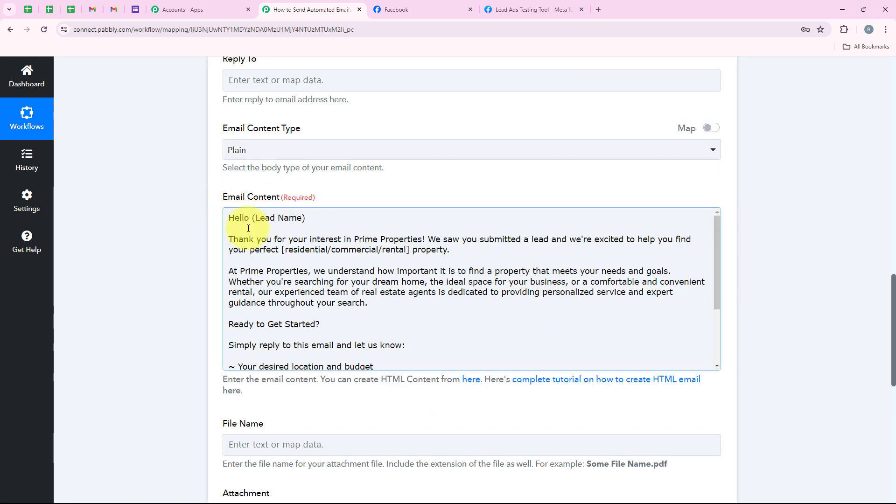
pyautogui.moveTo(312, 217); pyautogui.dragTo(252, 218)
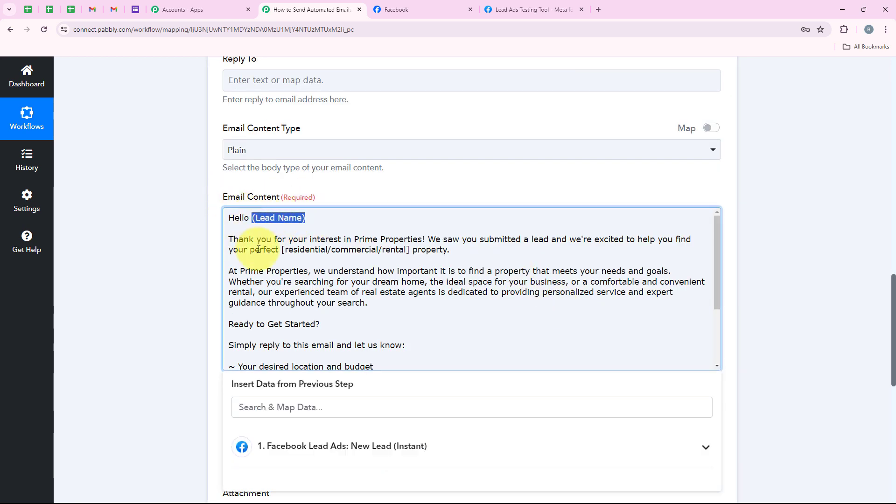
pyautogui.click(297, 407)
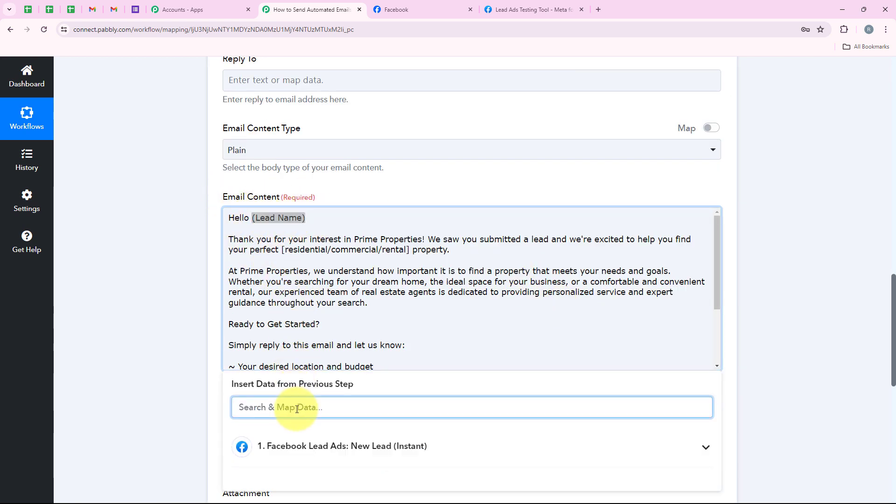
pyautogui.write('Name')
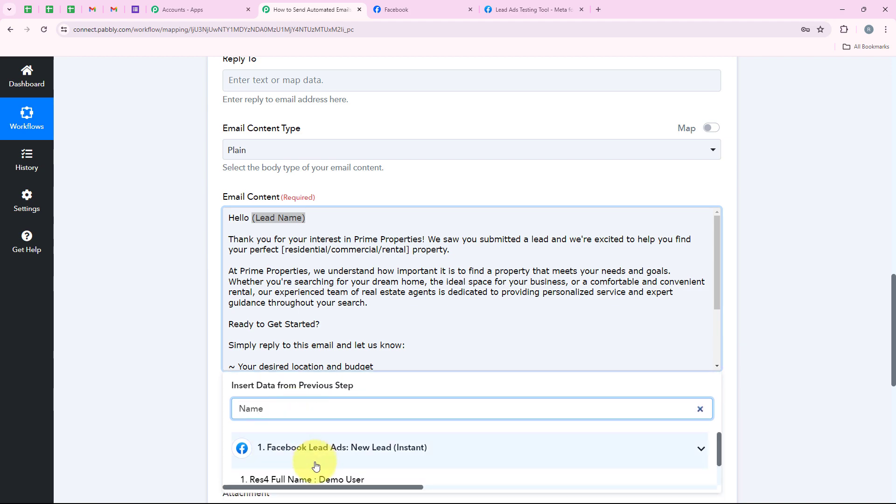
pyautogui.click(307, 479)
pyautogui.scroll(-1, 214, 220)
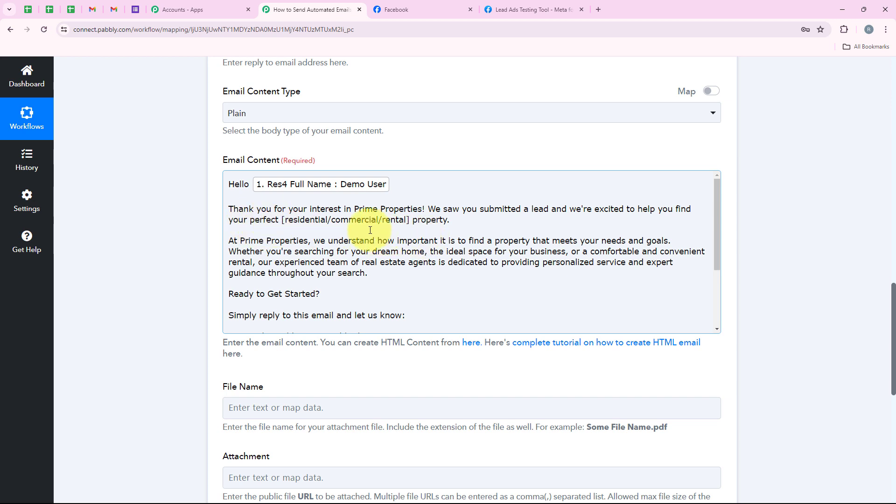
# - Replace the [residential/commercial/rental] placeholder with the lead's 'What Type Of Property' answer
pyautogui.click(281, 221)
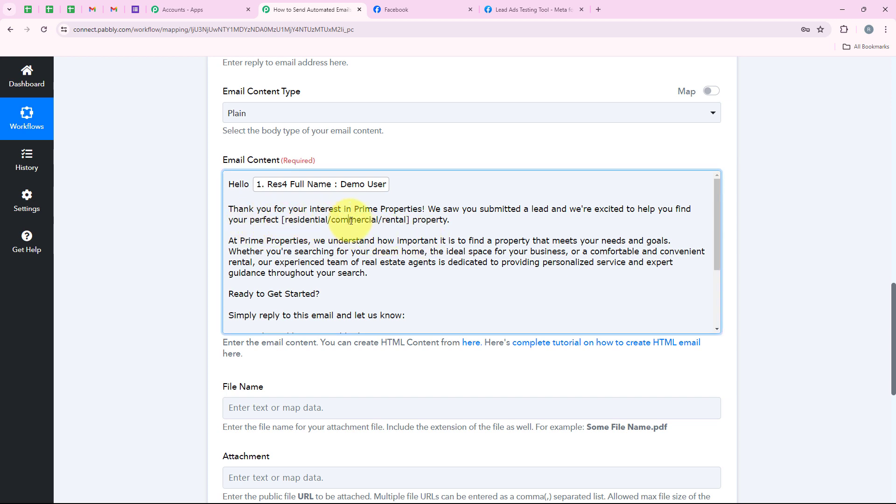
pyautogui.click(409, 220)
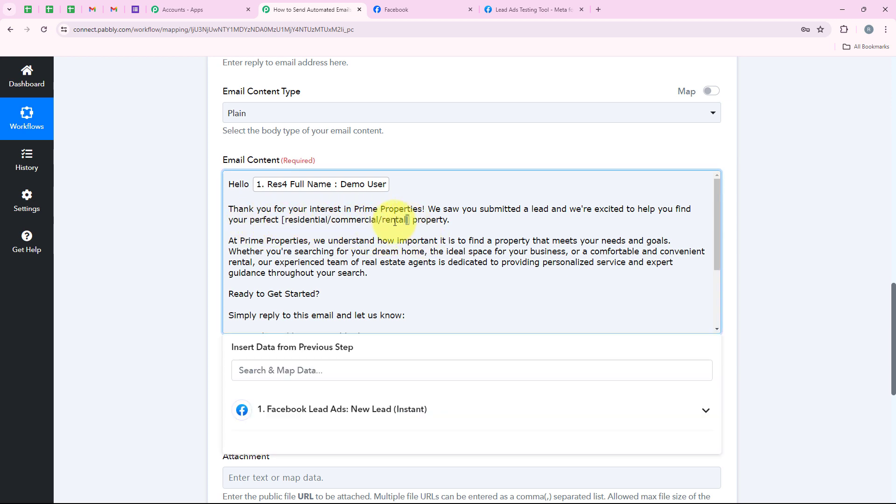
pyautogui.keyDown('shift'); pyautogui.click(282, 221); pyautogui.keyUp('shift')
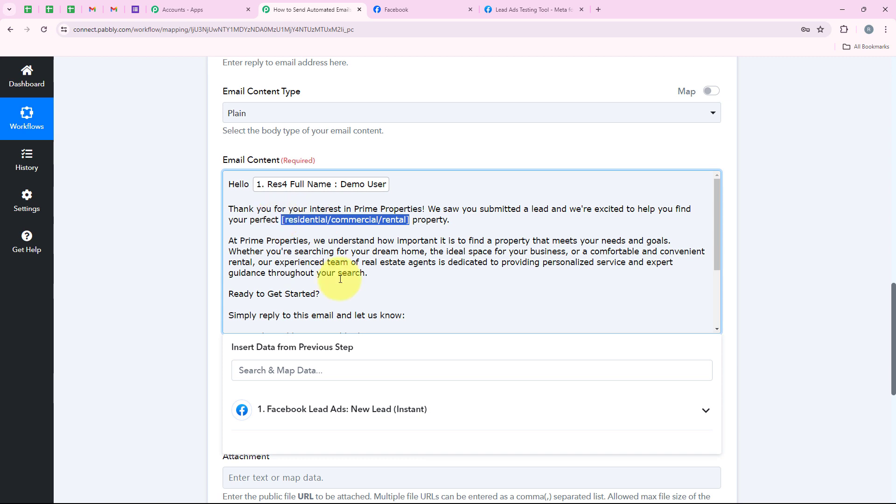
pyautogui.click(297, 417)
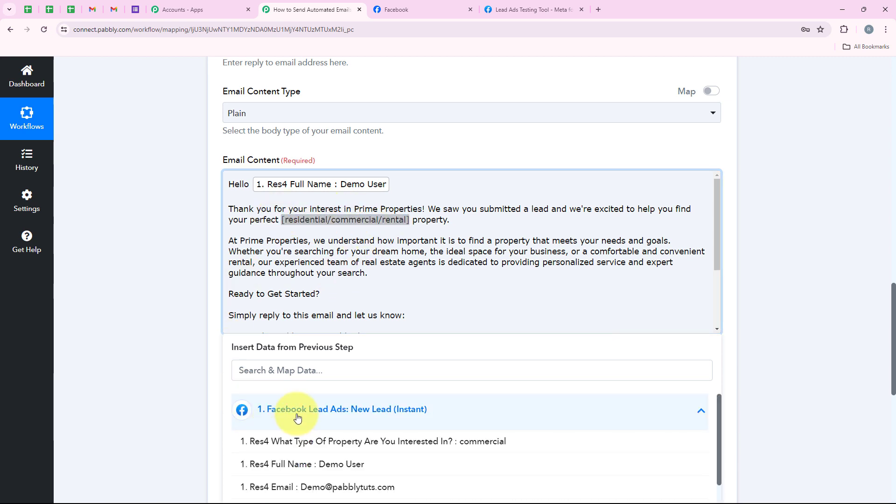
pyautogui.click(479, 447)
pyautogui.click(213, 252)
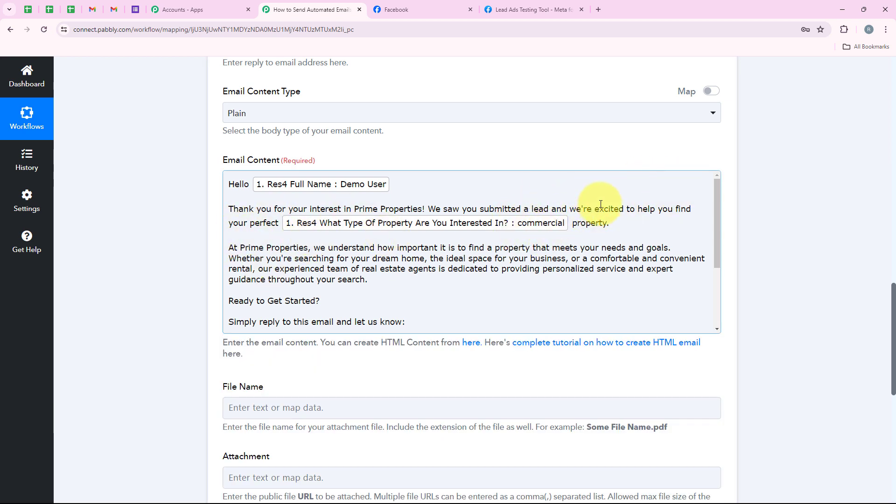
# - Scroll through the finished email fields down toward Save & Send Test Request
pyautogui.scroll(1, 294, 243)
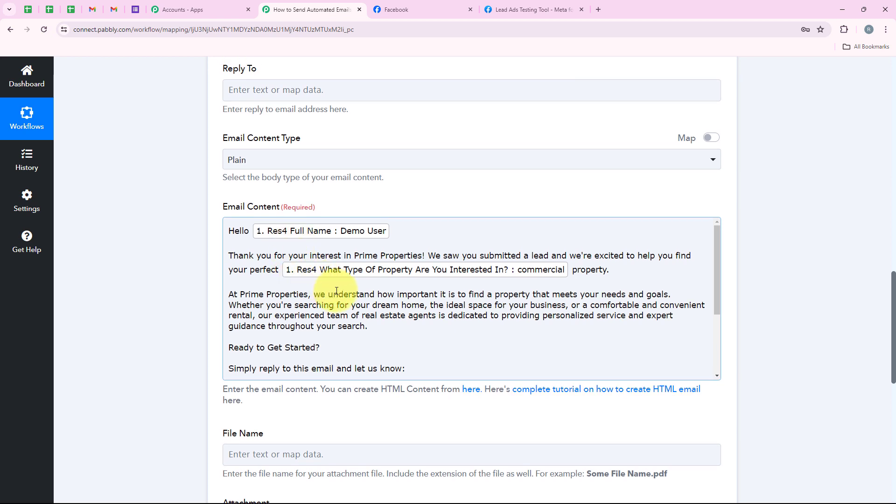
pyautogui.scroll(-2, 336, 291)
pyautogui.scroll(2, 392, 304)
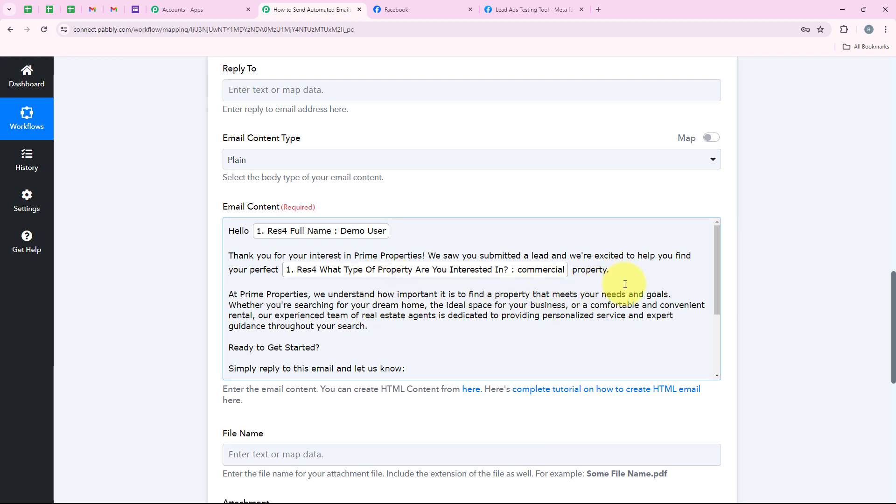
pyautogui.scroll(-2, 420, 278)
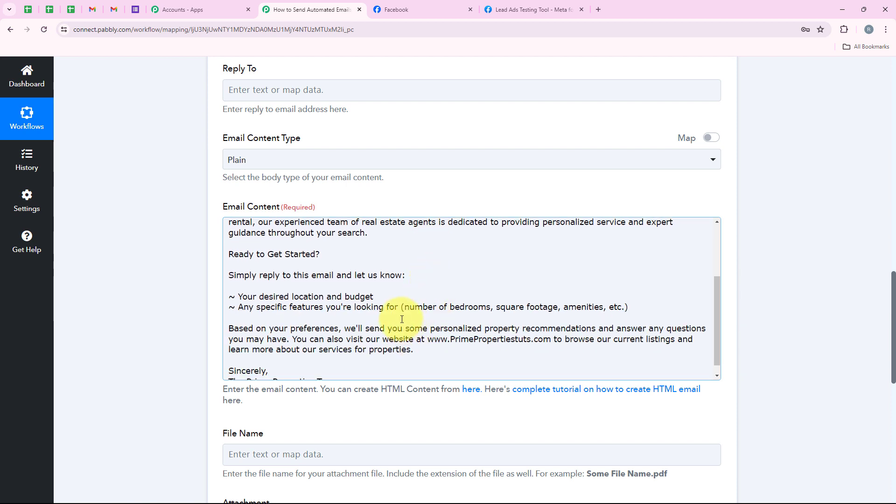
pyautogui.scroll(-1, 402, 319)
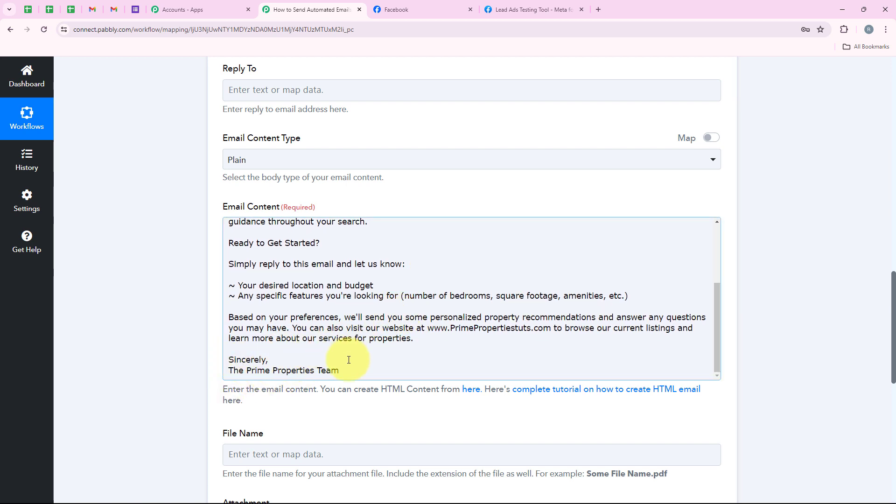
pyautogui.scroll(1, 369, 343)
pyautogui.scroll(-1, 370, 340)
pyautogui.scroll(1, 378, 341)
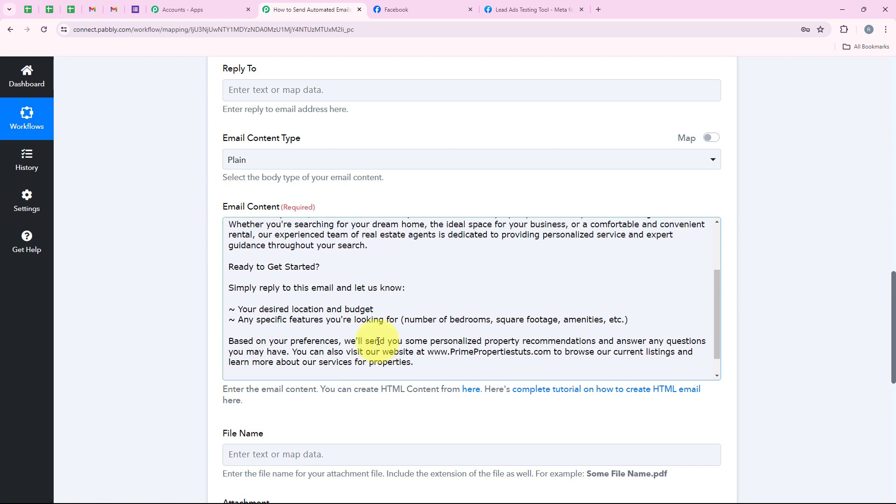
pyautogui.scroll(3, 379, 341)
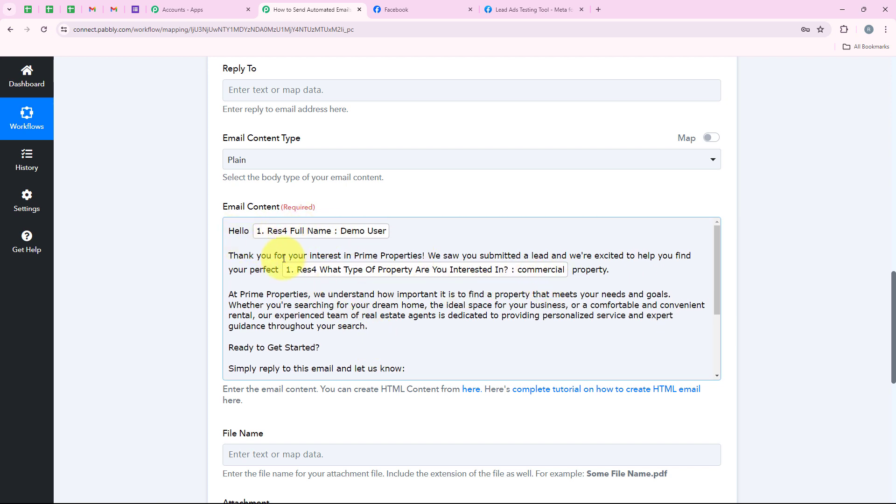
pyautogui.scroll(-3, 410, 392)
pyautogui.scroll(2, 418, 385)
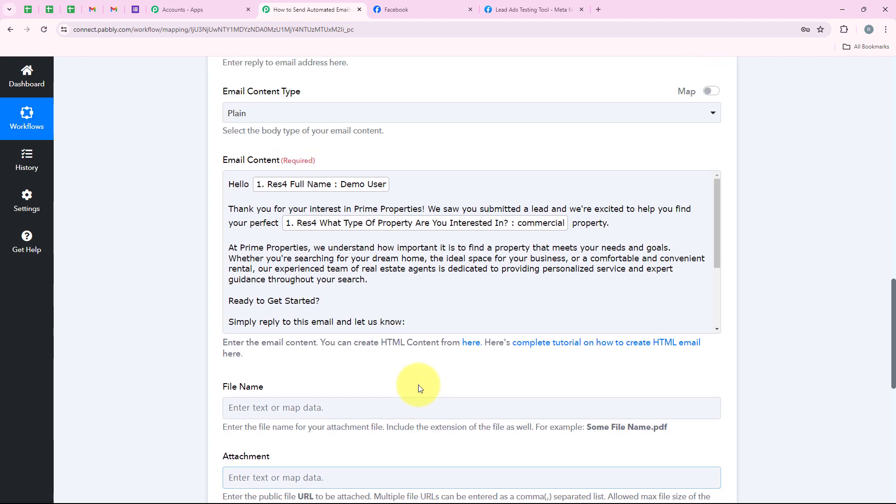
pyautogui.scroll(-1, 419, 385)
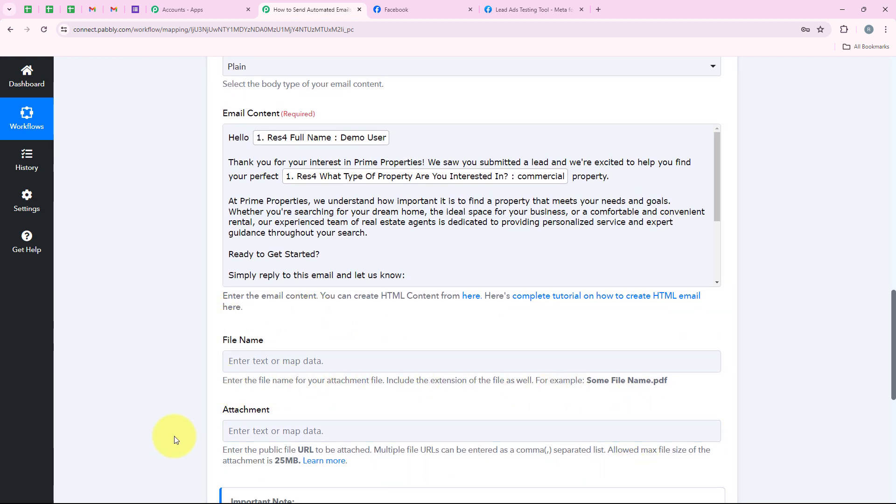
pyautogui.scroll(-2, 174, 436)
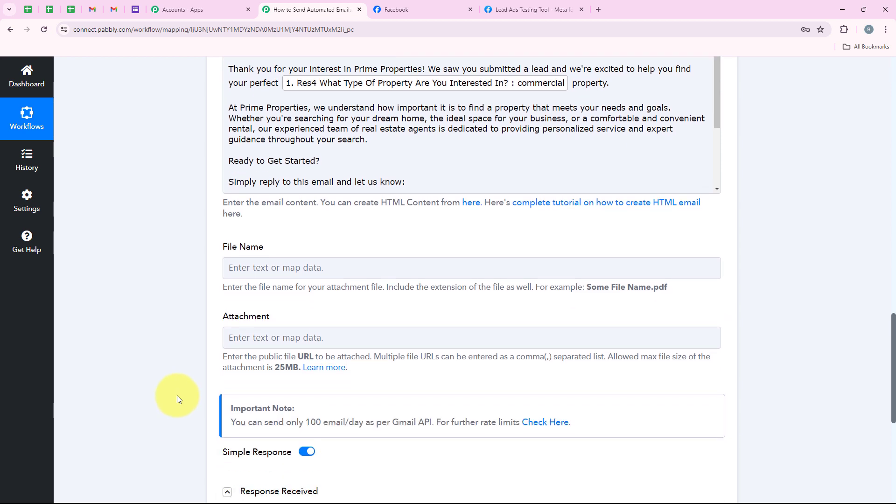
pyautogui.scroll(-3, 178, 395)
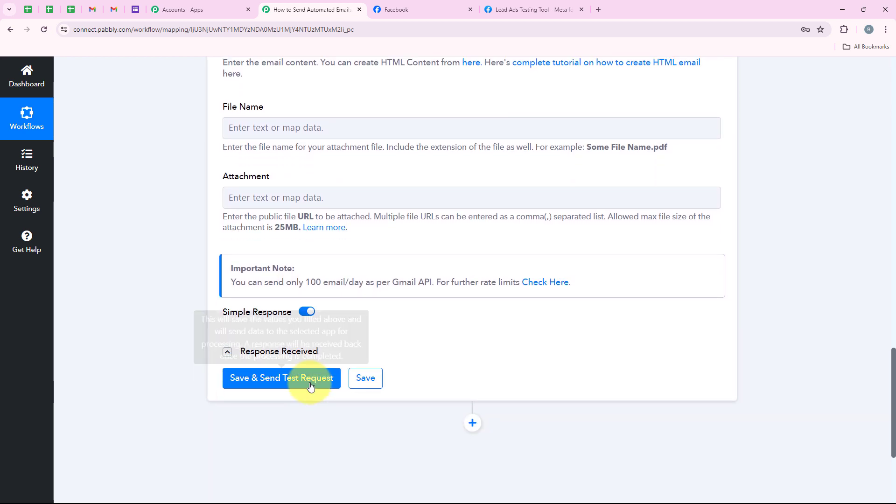
# - Save and send a test request, confirming the response status reads sent with 94 emails left
pyautogui.click(310, 385)
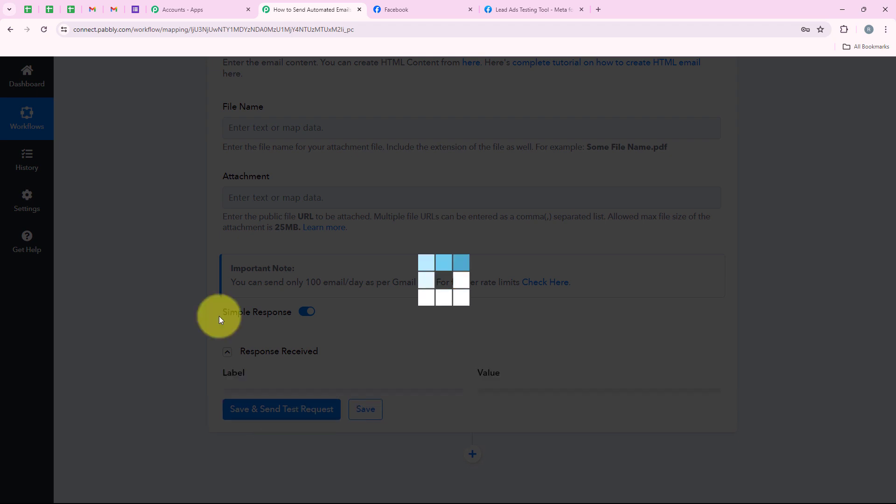
pyautogui.scroll(-3, 458, 274)
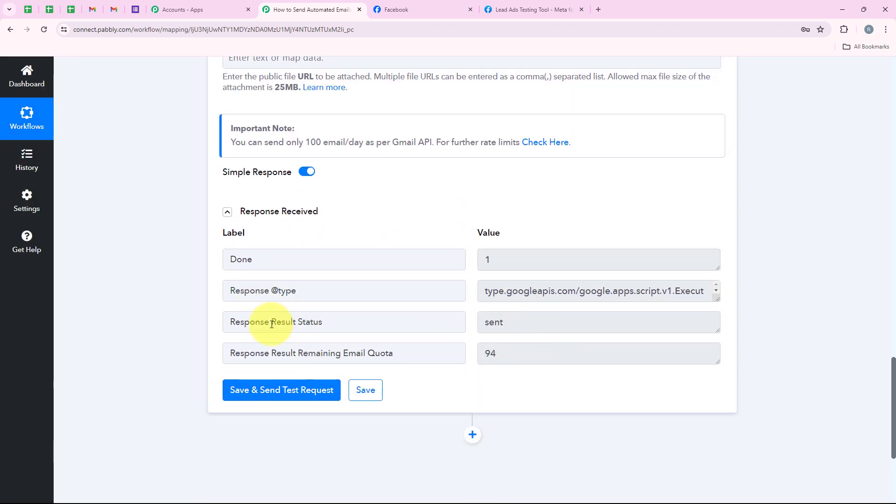
pyautogui.moveTo(271, 322); pyautogui.dragTo(324, 322)
pyautogui.moveTo(570, 329); pyautogui.dragTo(451, 330)
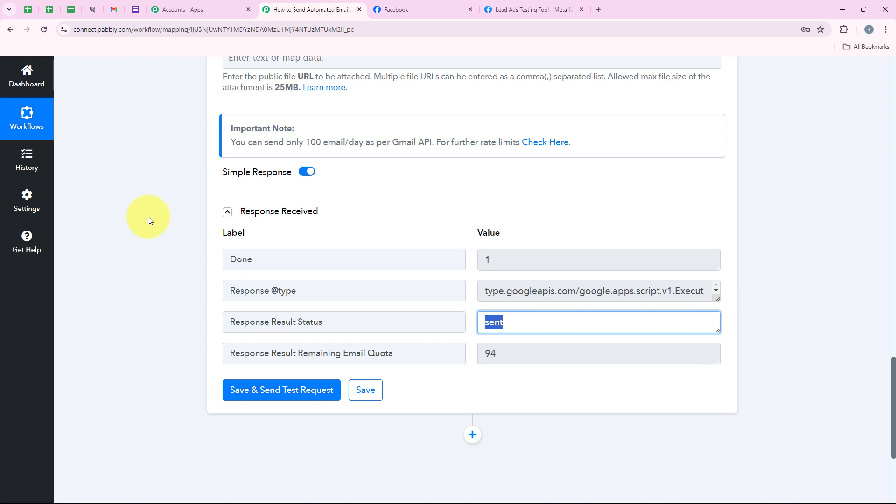
# - Open the Find Your Dream Home email in Gmail and check the lead's name and 'commercial' appear
pyautogui.click(122, 7)
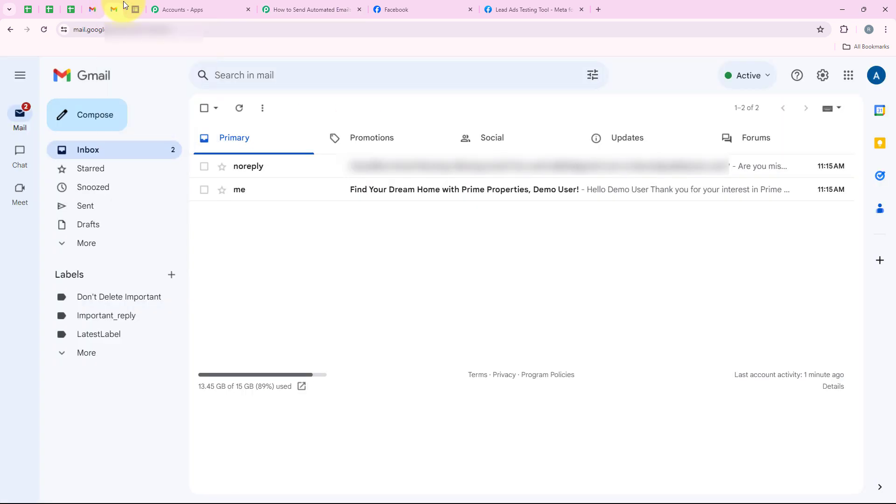
pyautogui.click(394, 190)
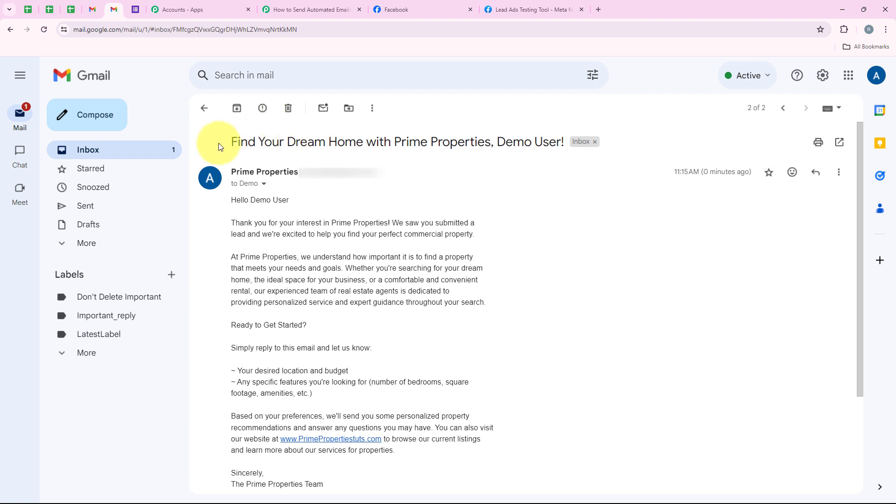
pyautogui.moveTo(219, 145); pyautogui.dragTo(620, 144)
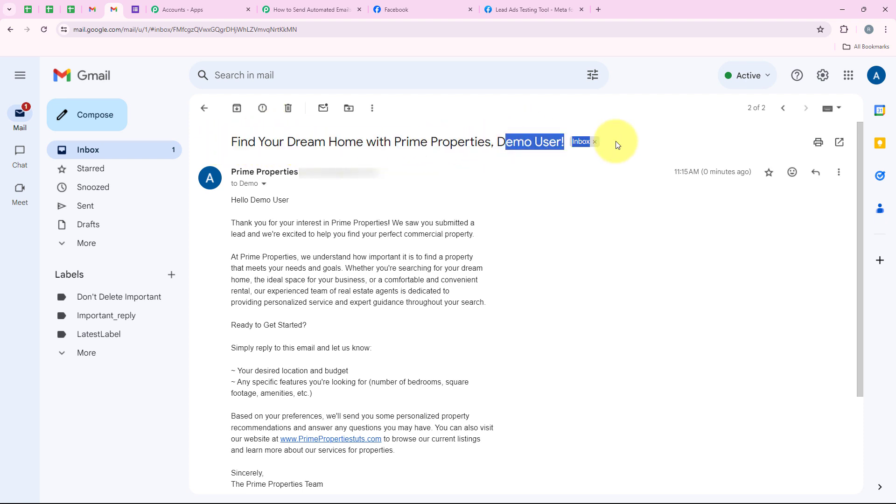
pyautogui.click(536, 284)
pyautogui.scroll(-3, 355, 231)
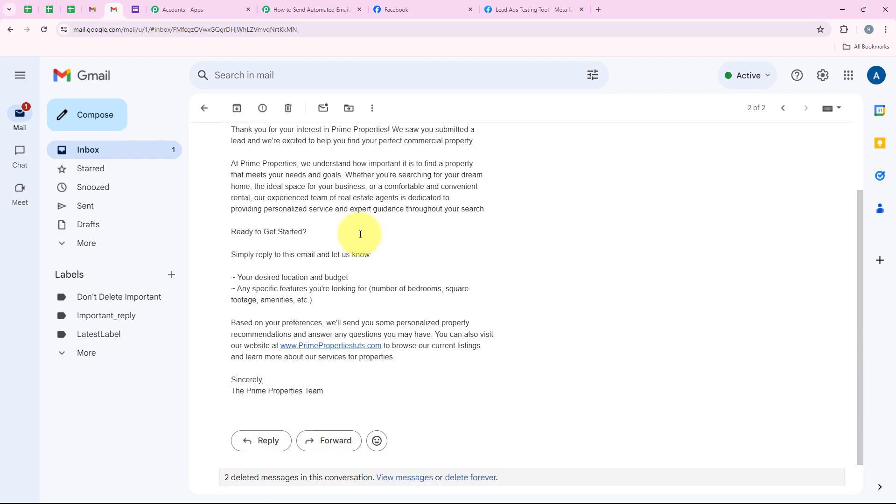
pyautogui.scroll(3, 359, 233)
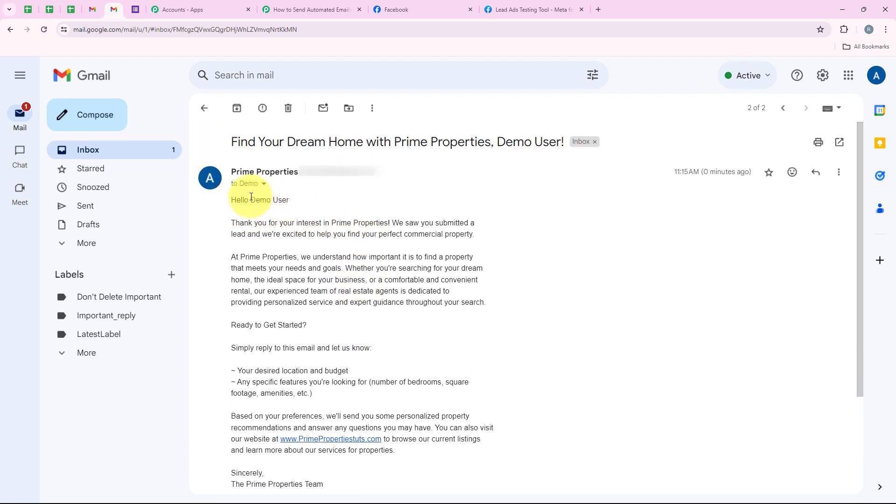
pyautogui.moveTo(251, 197); pyautogui.dragTo(290, 195)
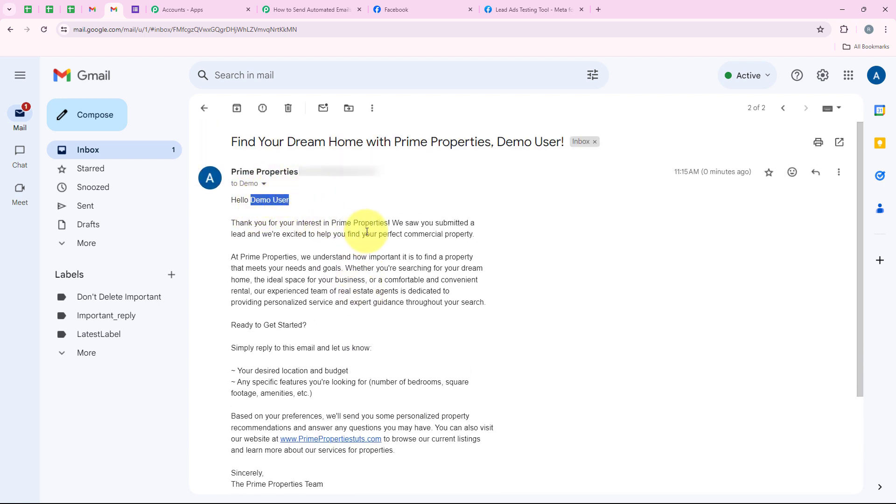
pyautogui.moveTo(405, 235); pyautogui.dragTo(442, 234)
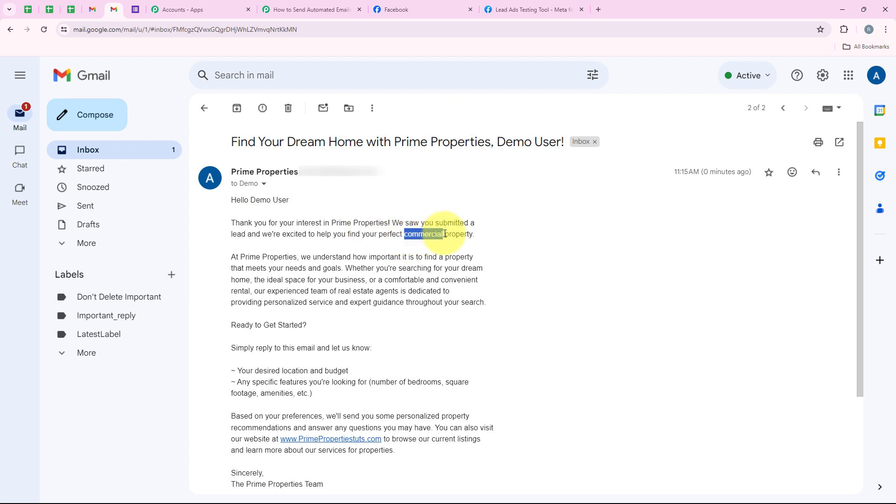
pyautogui.click(298, 10)
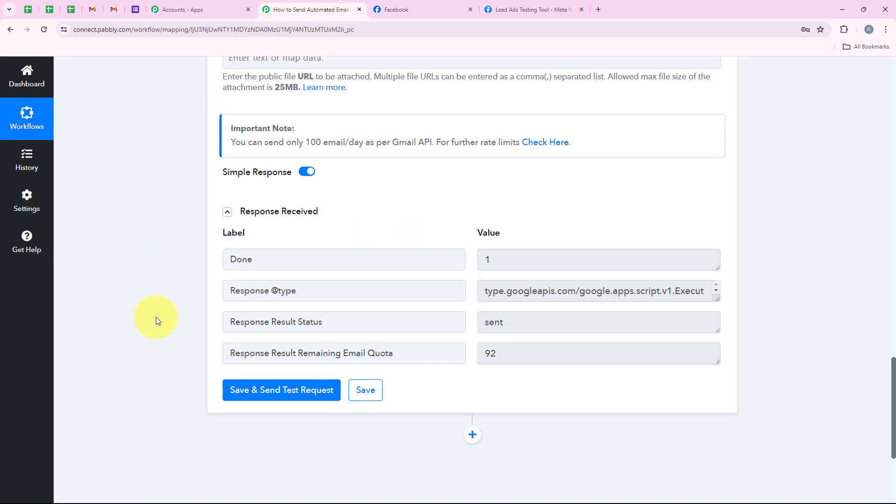
# - Collapse the Gmail step to show the two-step workflow, then switch to the Lead Ads Testing Tool
pyautogui.scroll(15, 154, 316)
pyautogui.click(360, 341)
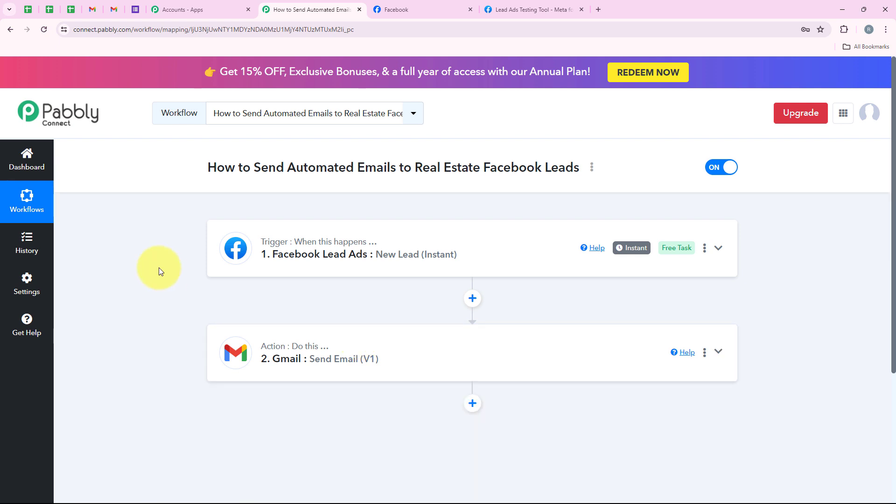
pyautogui.click(516, 9)
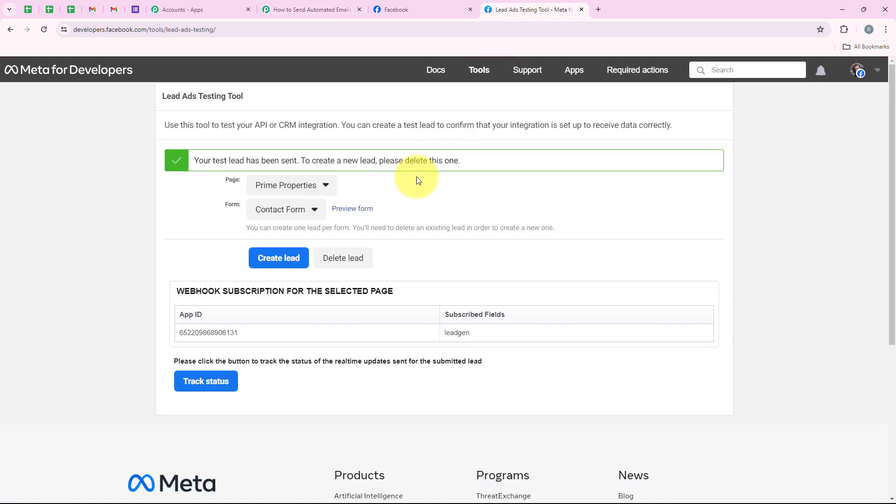
# - Delete the earlier test lead, reload the tool, and preview the Prime Properties Contact Form
pyautogui.click(351, 259)
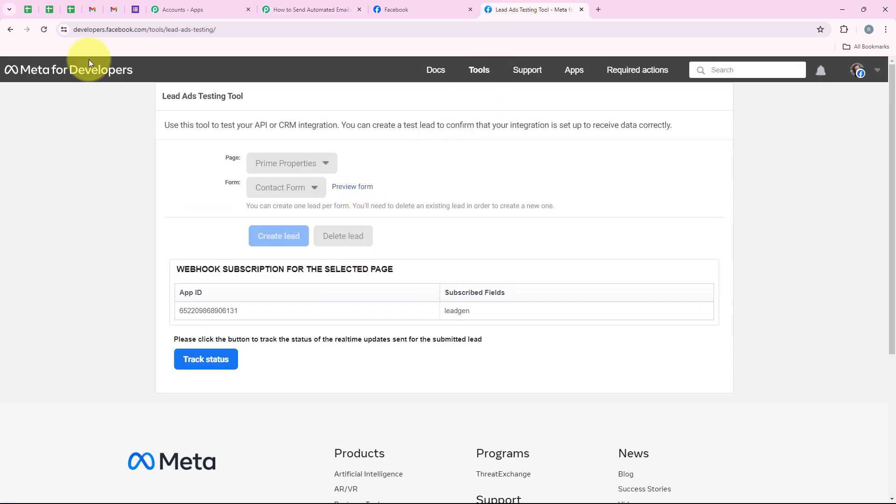
pyautogui.click(42, 33)
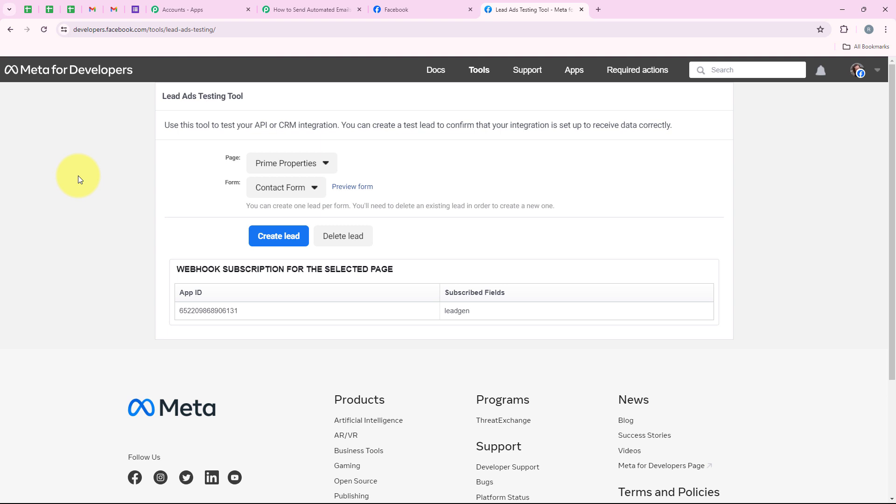
pyautogui.click(287, 163)
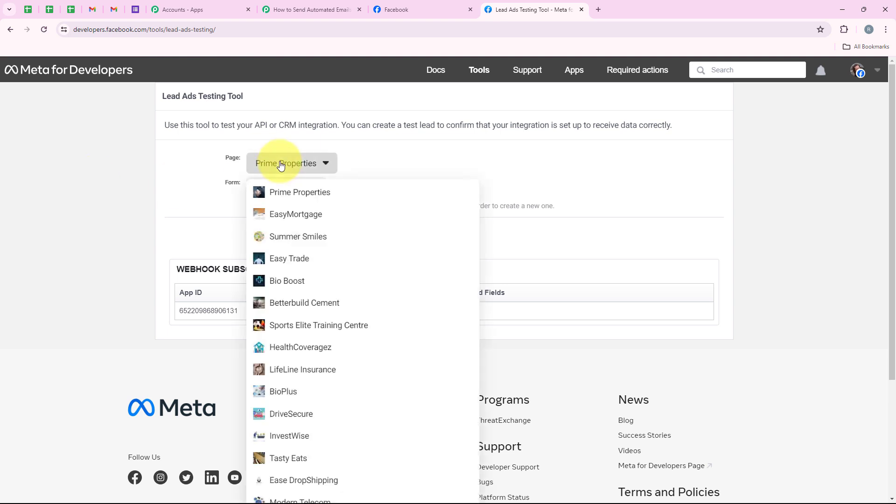
pyautogui.click(294, 195)
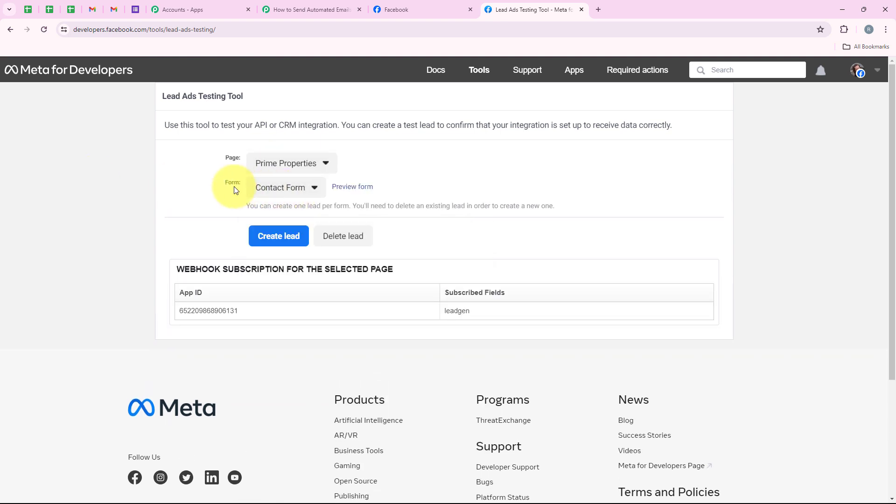
pyautogui.click(312, 187)
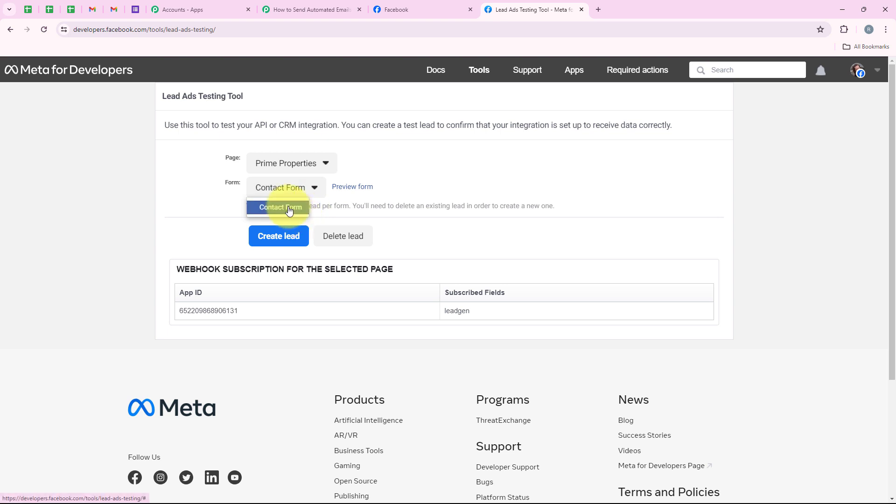
pyautogui.click(289, 210)
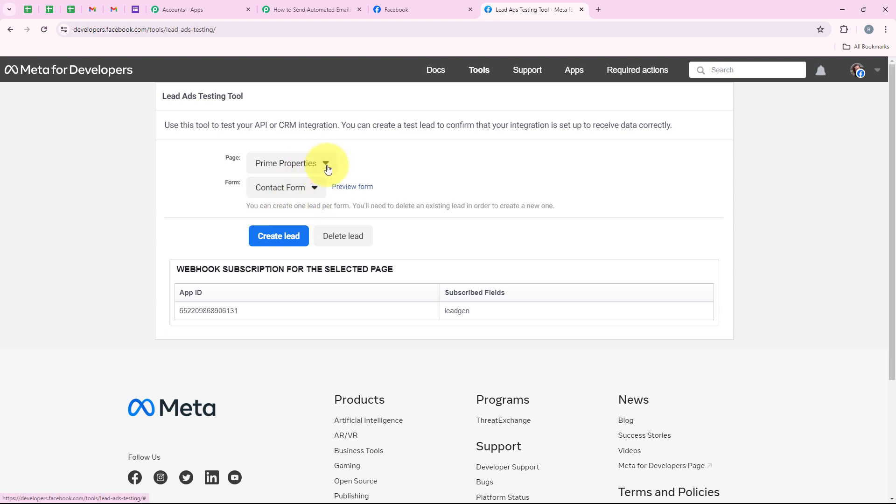
pyautogui.click(342, 191)
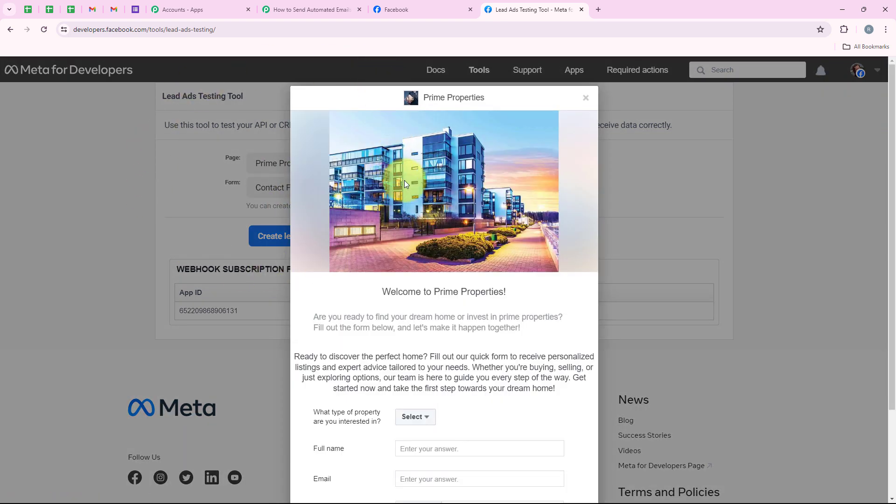
# - Answer the property-type question in the form preview with Rental
pyautogui.scroll(-3, 404, 181)
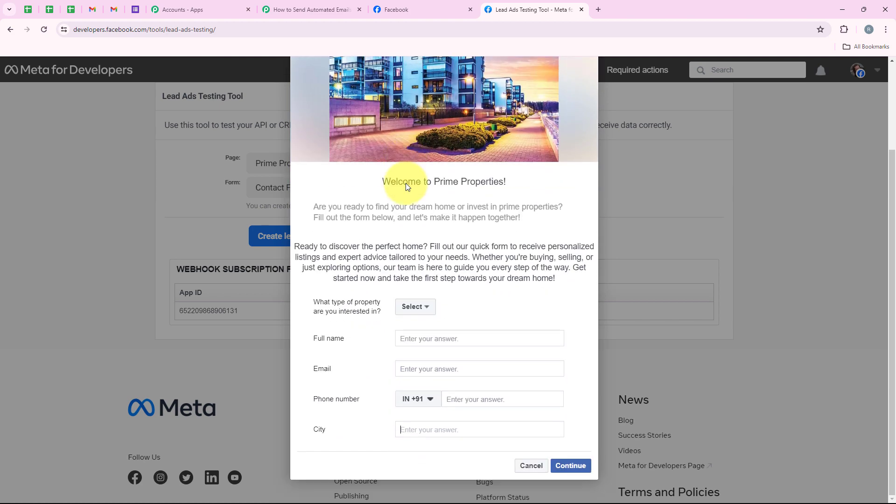
pyautogui.moveTo(311, 305); pyautogui.dragTo(382, 320)
pyautogui.click(311, 304)
pyautogui.click(407, 305)
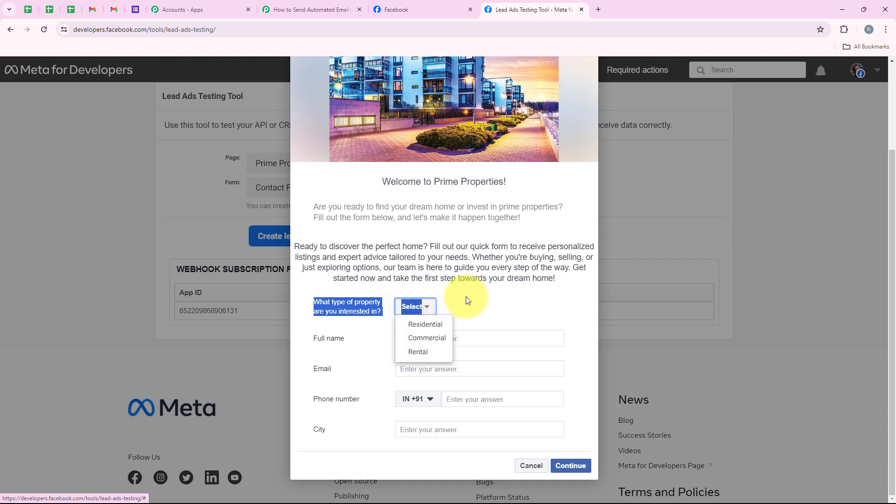
pyautogui.click(468, 301)
pyautogui.click(414, 309)
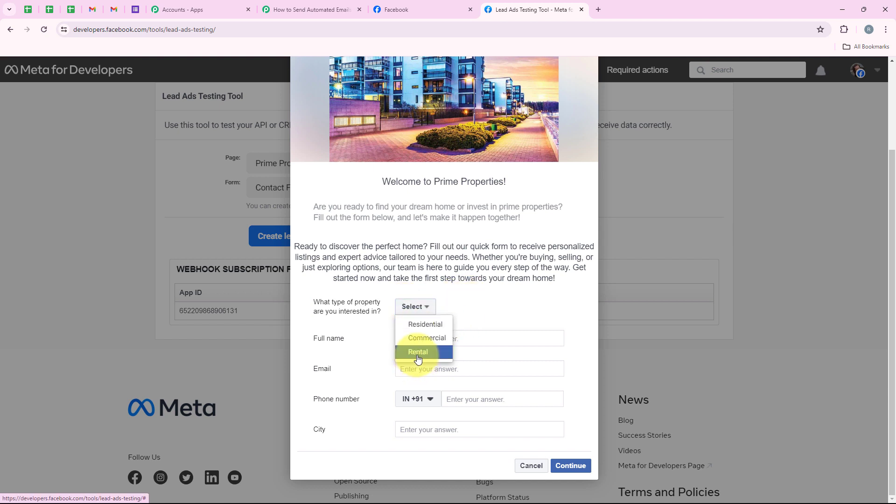
pyautogui.click(418, 355)
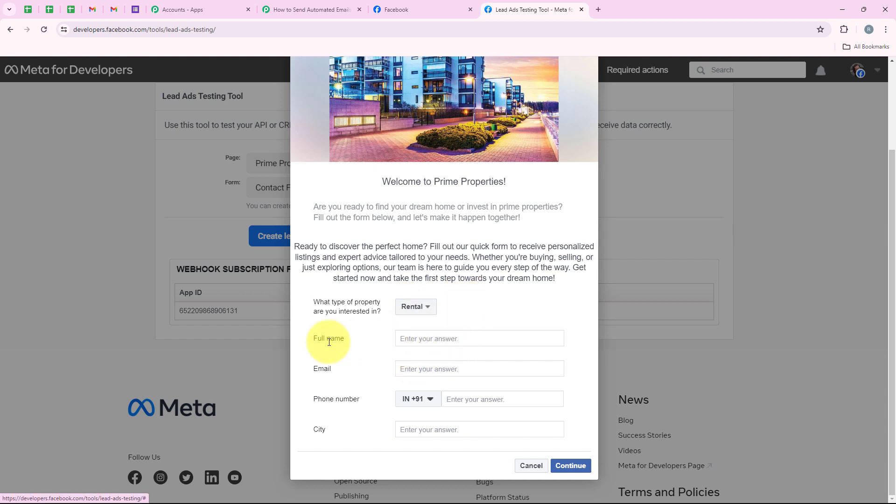
# - Fill in the full name 'Test User', a test e-mail, phone number and city, then send the lead
pyautogui.click(426, 337)
pyautogui.write('Test User')
pyautogui.click(427, 368)
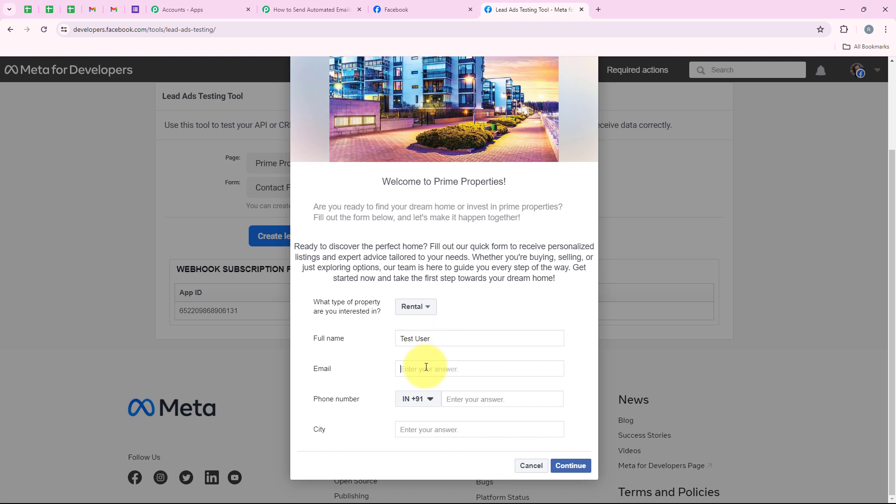
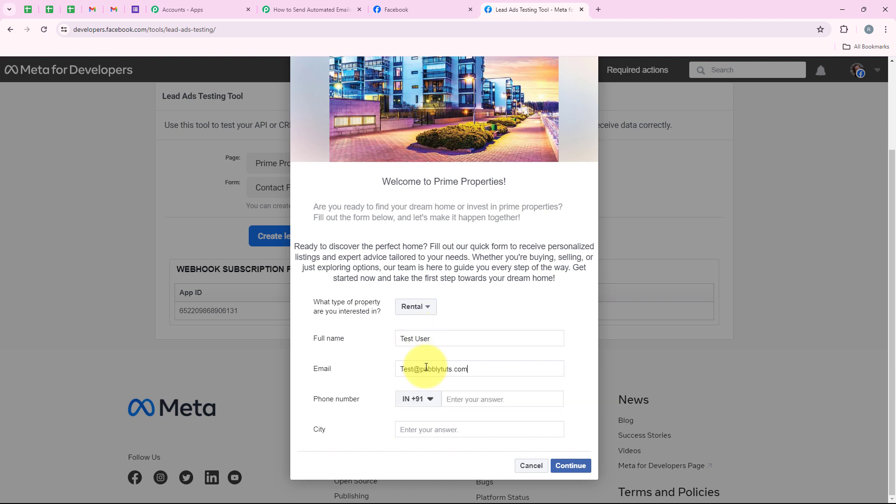
pyautogui.click(467, 398)
pyautogui.write('77777 77777')
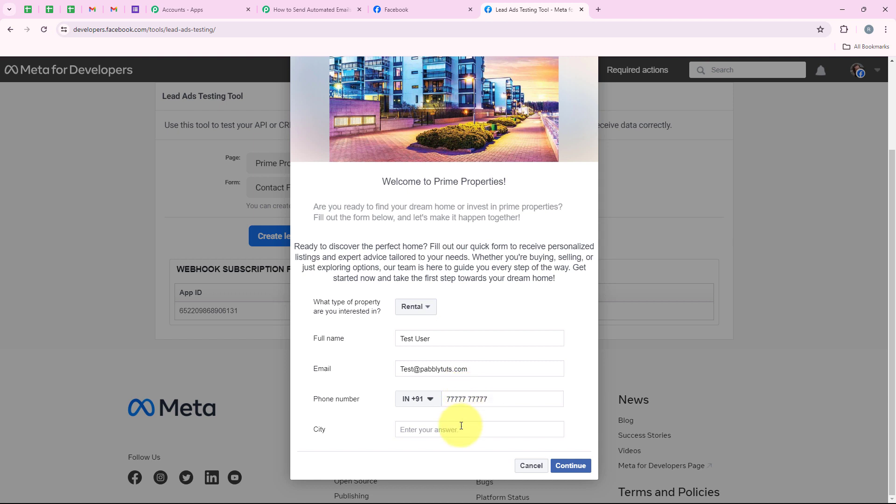
pyautogui.click(460, 430)
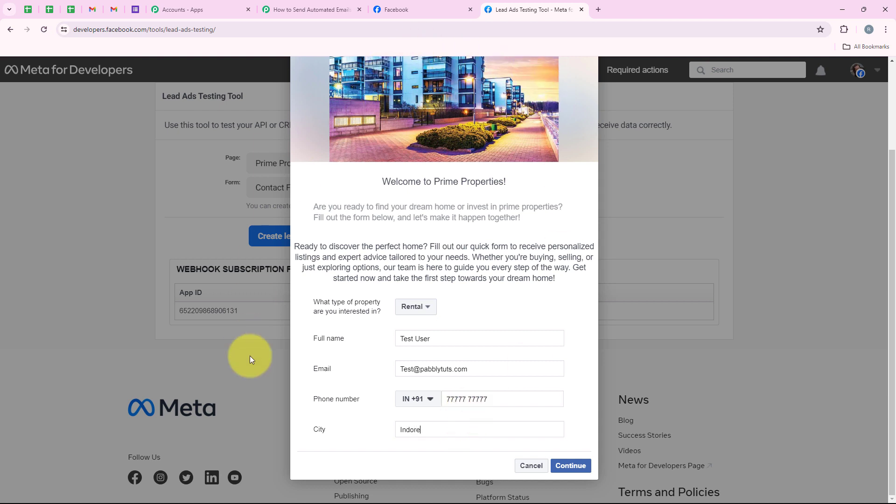
pyautogui.click(572, 461)
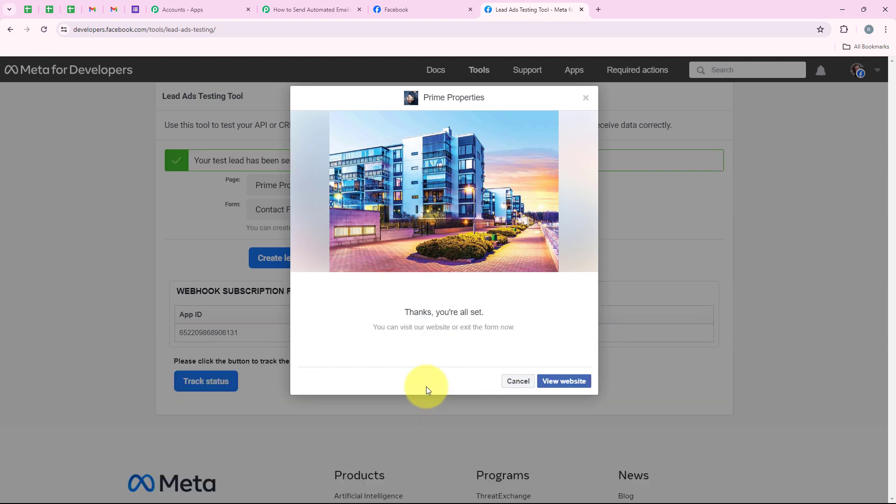
pyautogui.moveTo(183, 161); pyautogui.dragTo(297, 160)
pyautogui.click(167, 225)
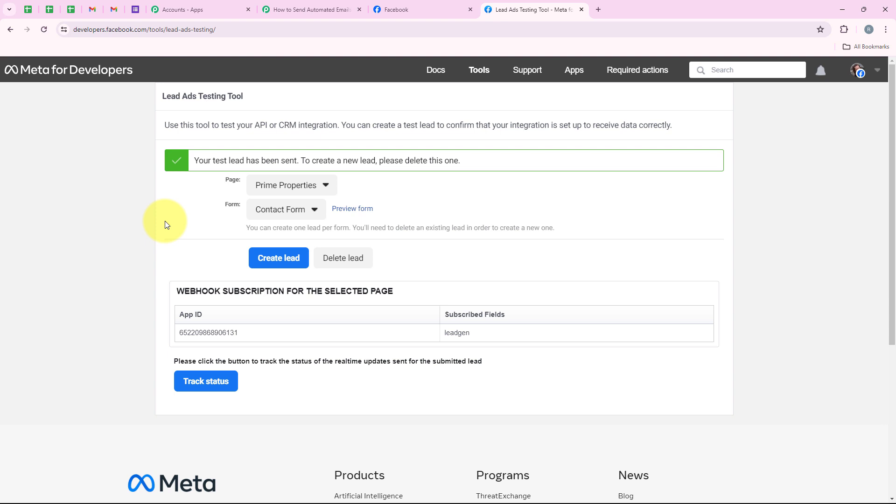
# - Open the newest Test User email in Gmail and check its personalized subject line
pyautogui.click(113, 9)
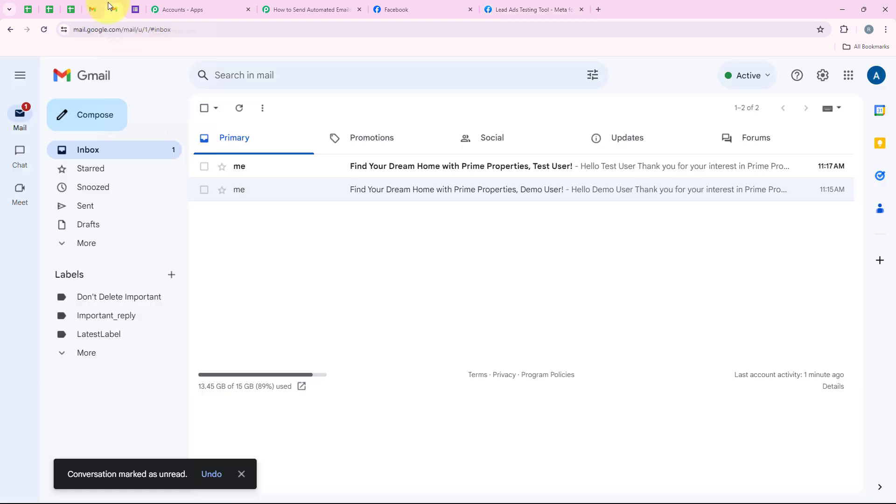
pyautogui.click(411, 176)
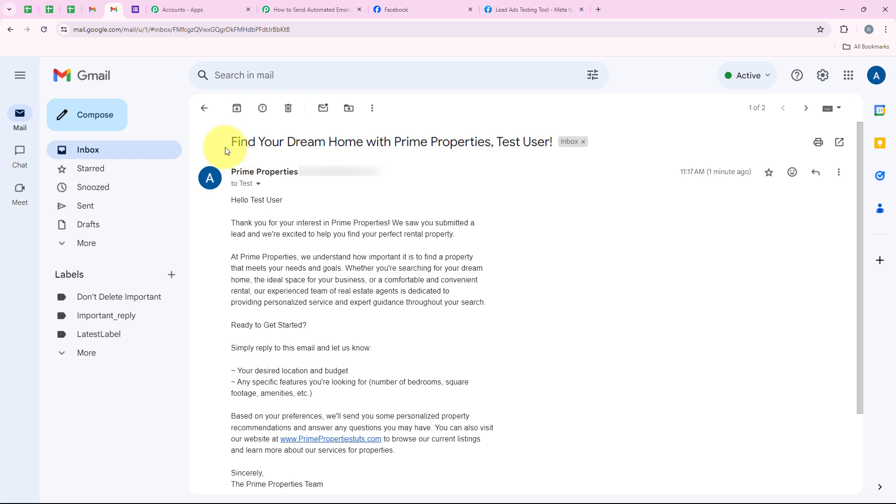
pyautogui.moveTo(227, 150); pyautogui.dragTo(544, 145)
pyautogui.click(544, 144)
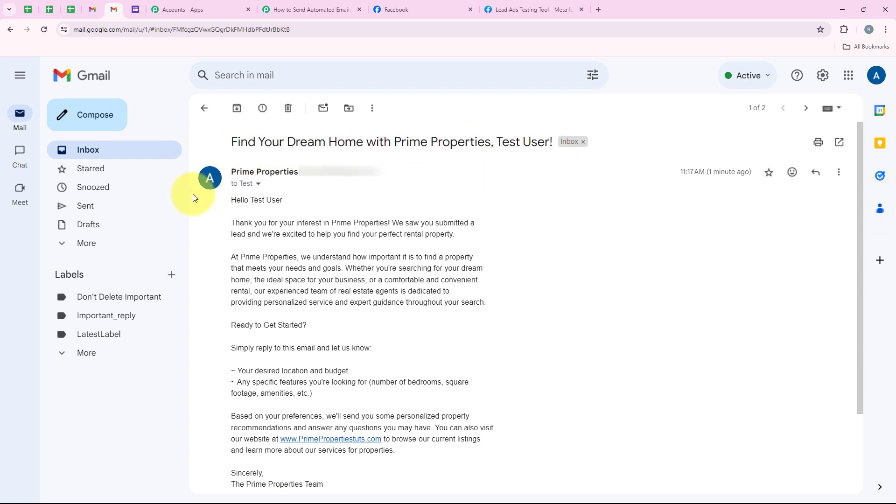
# - Confirm the body greets Test User and mentions rental, then return to the Pabbly workflow
pyautogui.moveTo(251, 200); pyautogui.dragTo(283, 200)
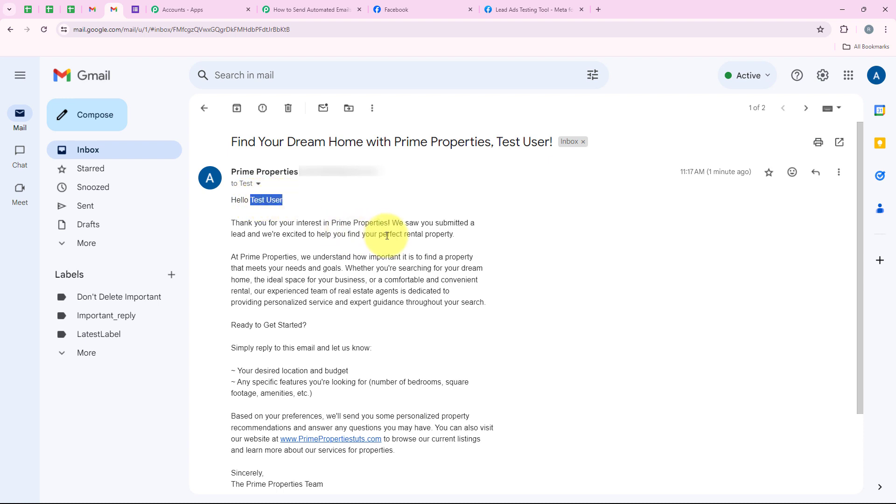
pyautogui.doubleClick(413, 234)
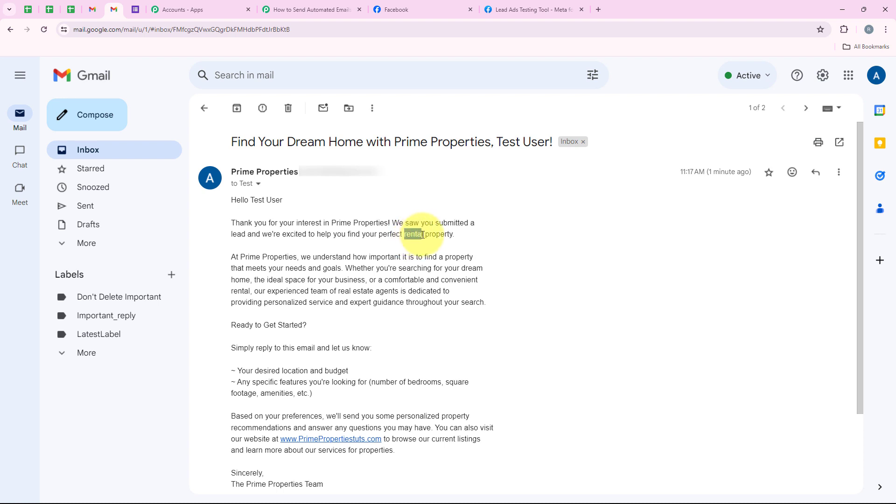
pyautogui.scroll(-2, 294, 304)
pyautogui.scroll(2, 294, 301)
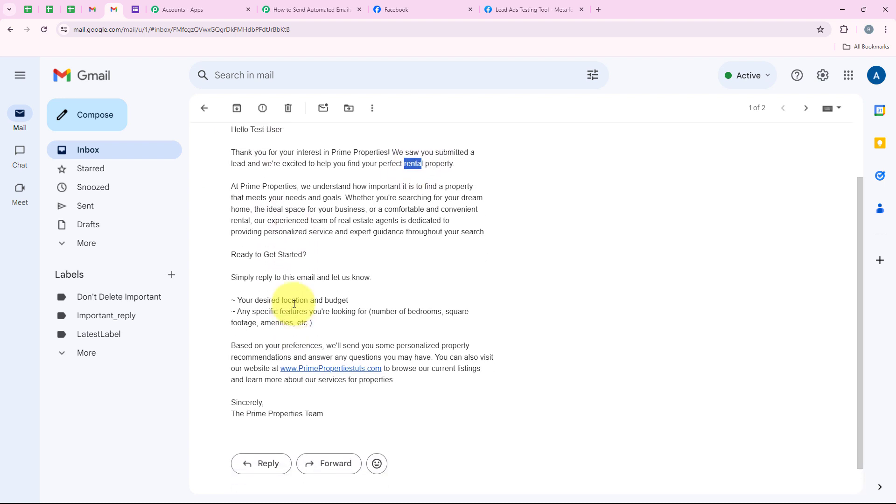
pyautogui.click(311, 264)
pyautogui.scroll(1, 311, 264)
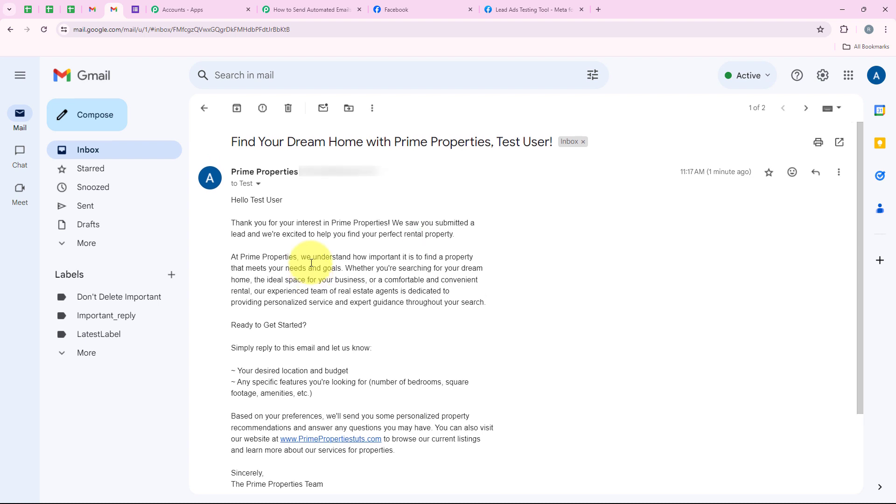
pyautogui.click(276, 6)
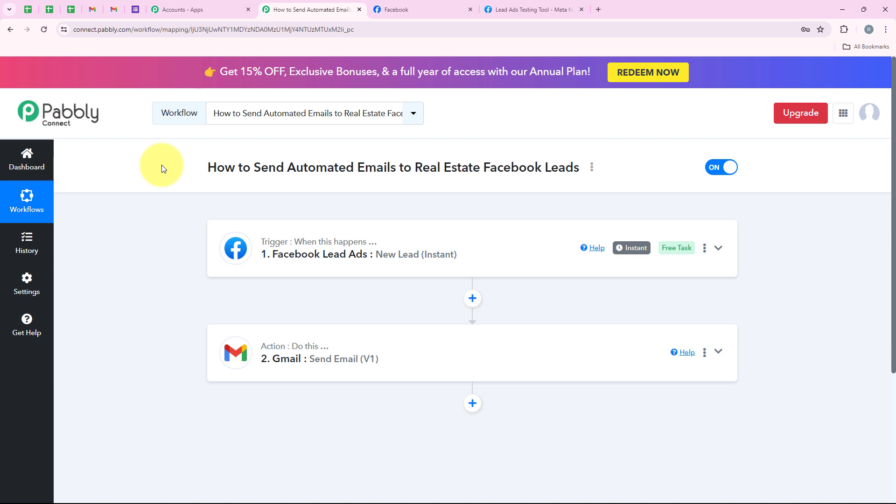
pyautogui.click(113, 9)
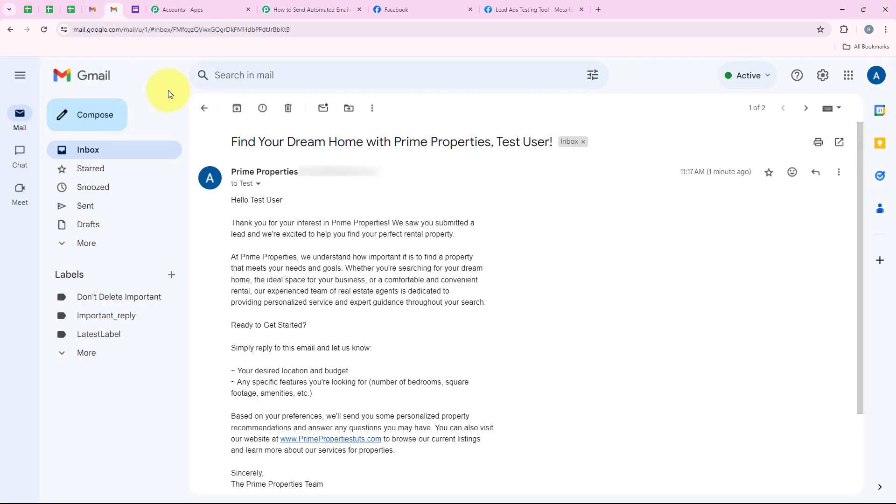
pyautogui.click(204, 107)
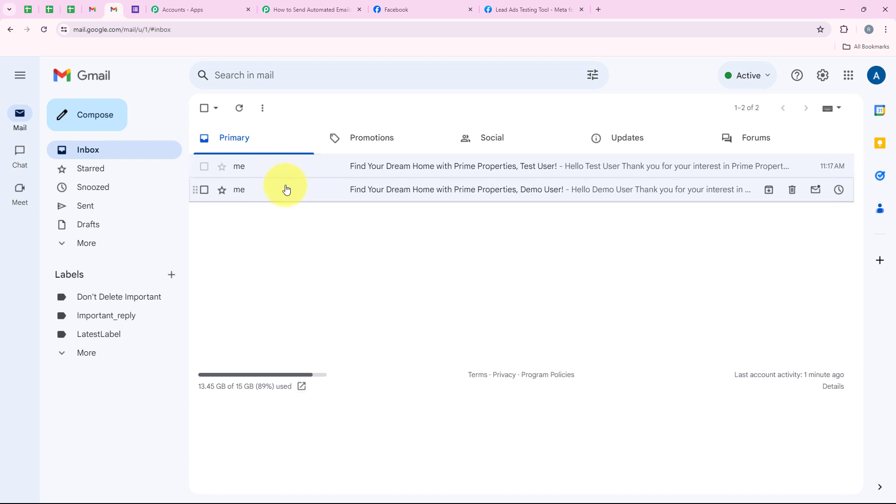
pyautogui.click(499, 189)
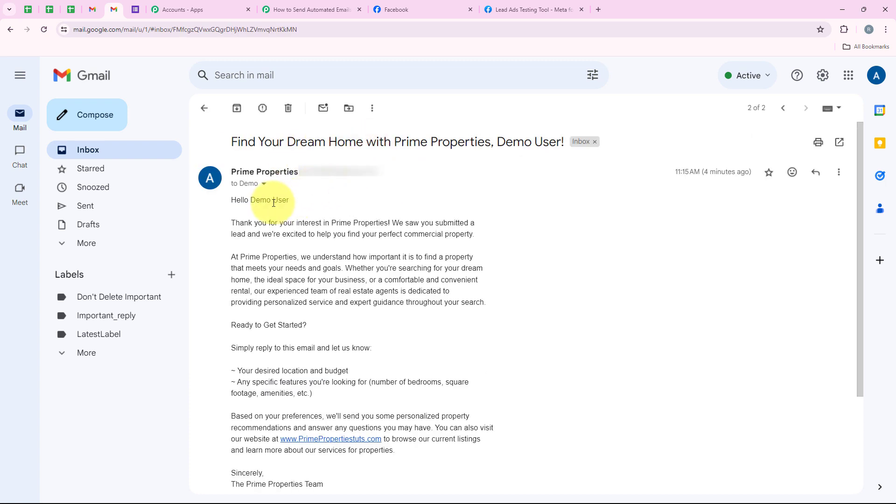
pyautogui.moveTo(252, 201); pyautogui.dragTo(303, 207)
pyautogui.doubleClick(420, 234)
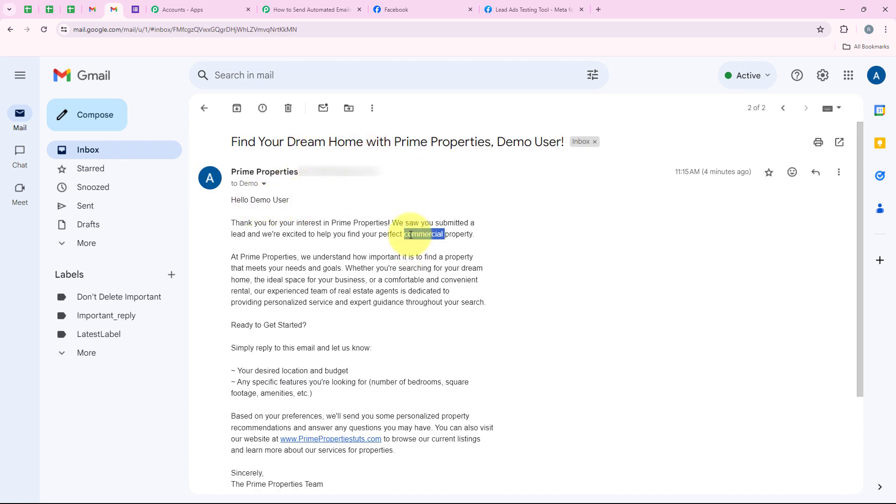
pyautogui.click(204, 108)
pyautogui.click(315, 175)
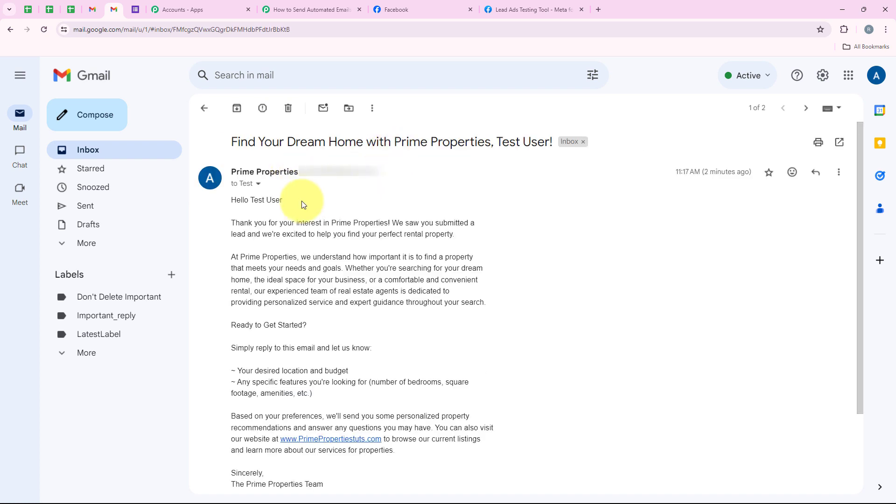
pyautogui.moveTo(254, 201); pyautogui.dragTo(285, 202)
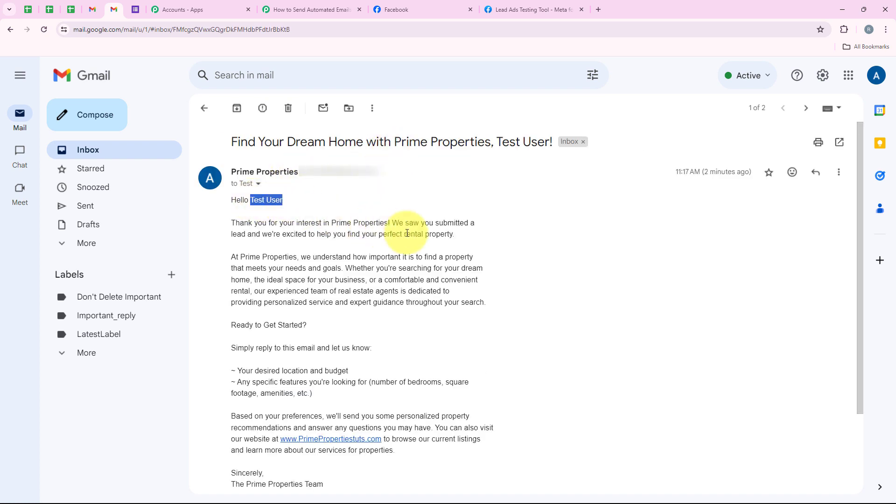
pyautogui.moveTo(405, 234); pyautogui.dragTo(426, 236)
pyautogui.click(312, 10)
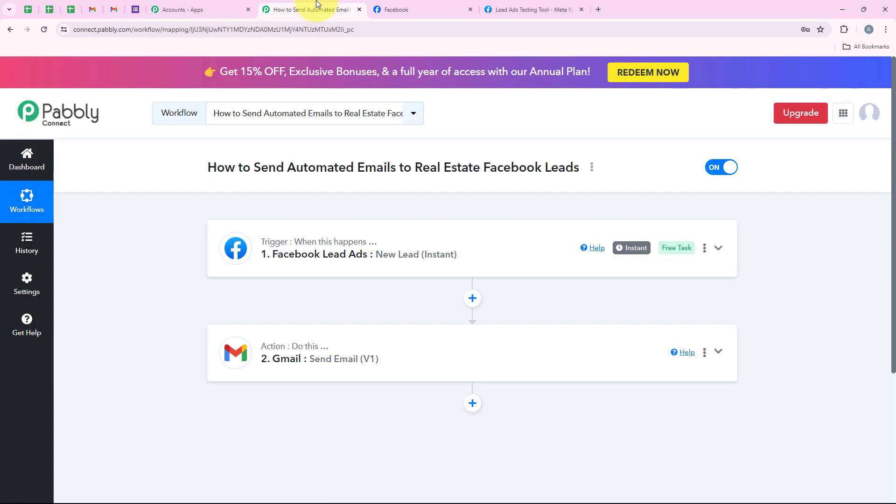